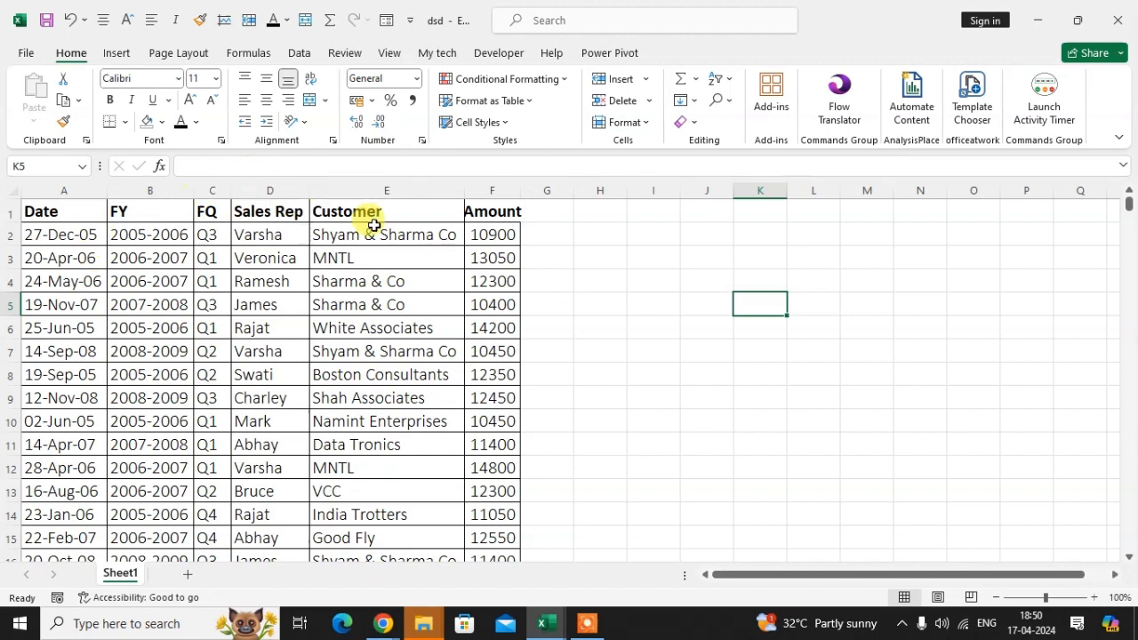
click(395, 221)
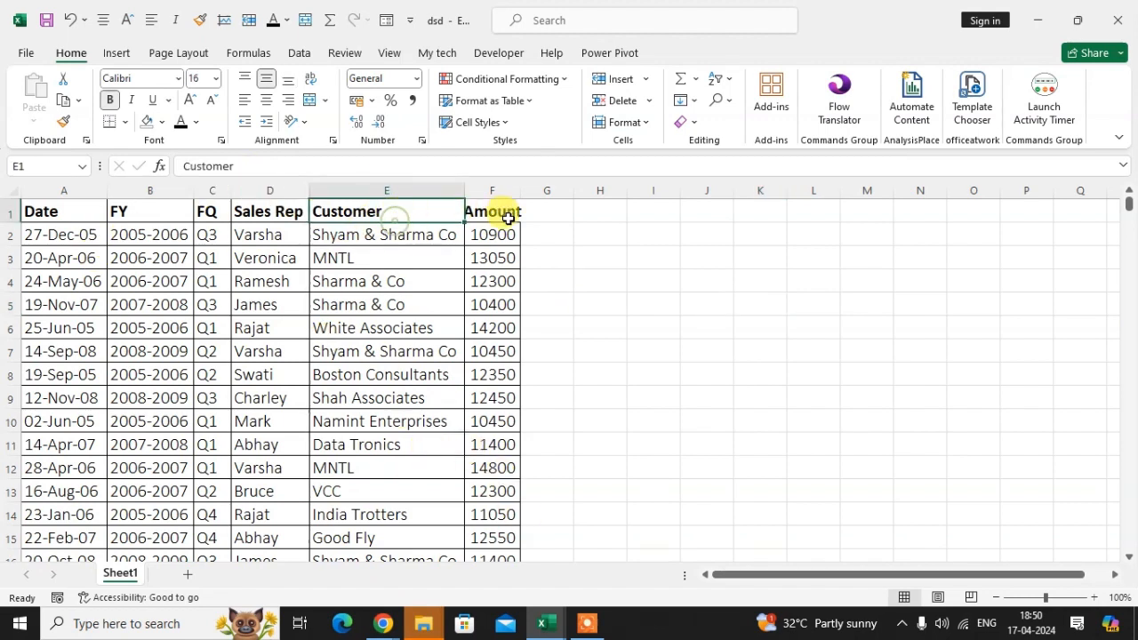
click(503, 219)
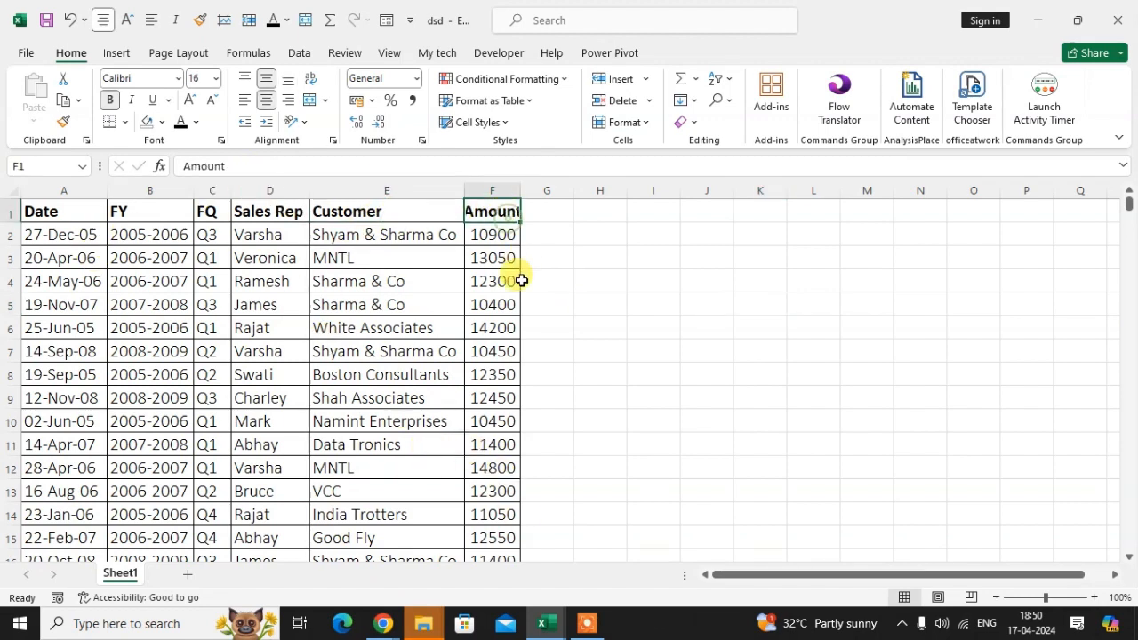
Search the Office Add-ins store for "Ai formula".
click(772, 124)
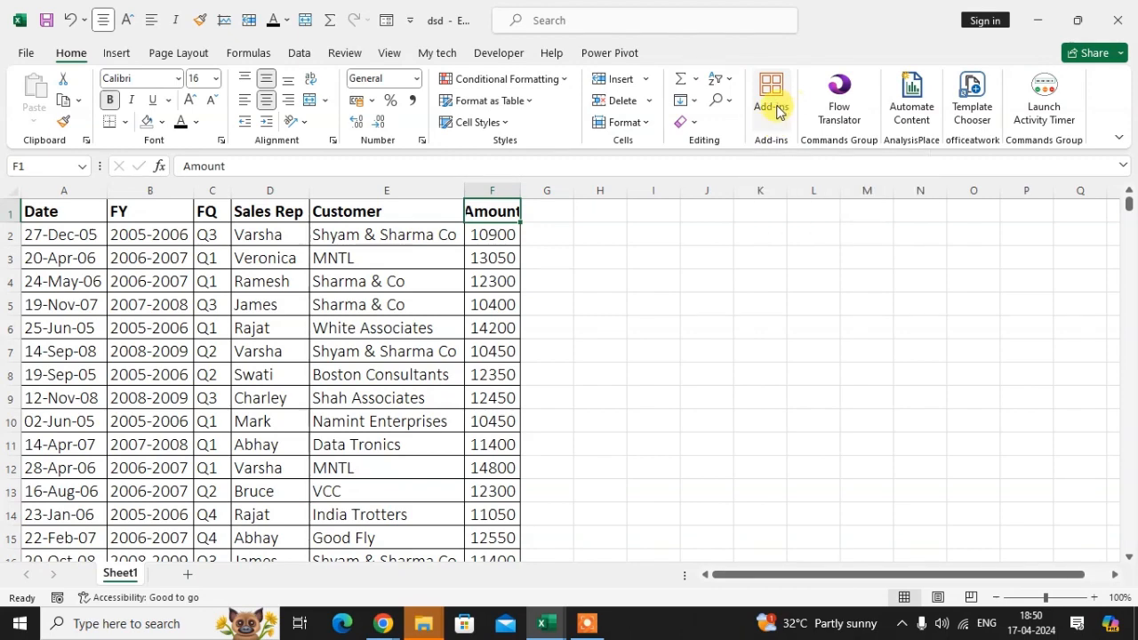
click(978, 535)
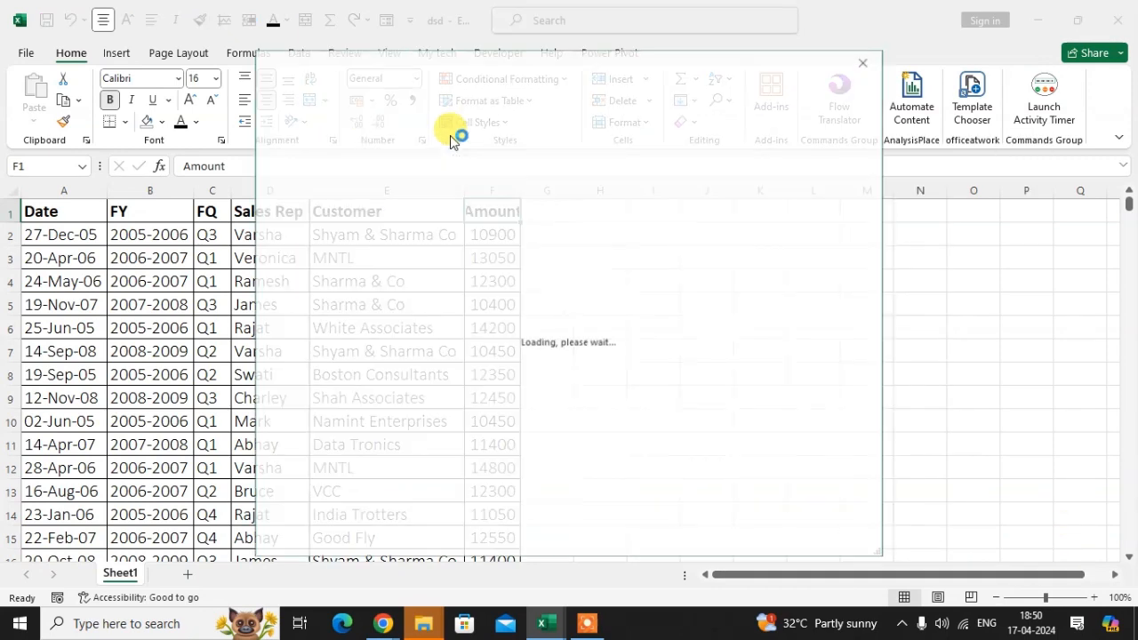
click(331, 177)
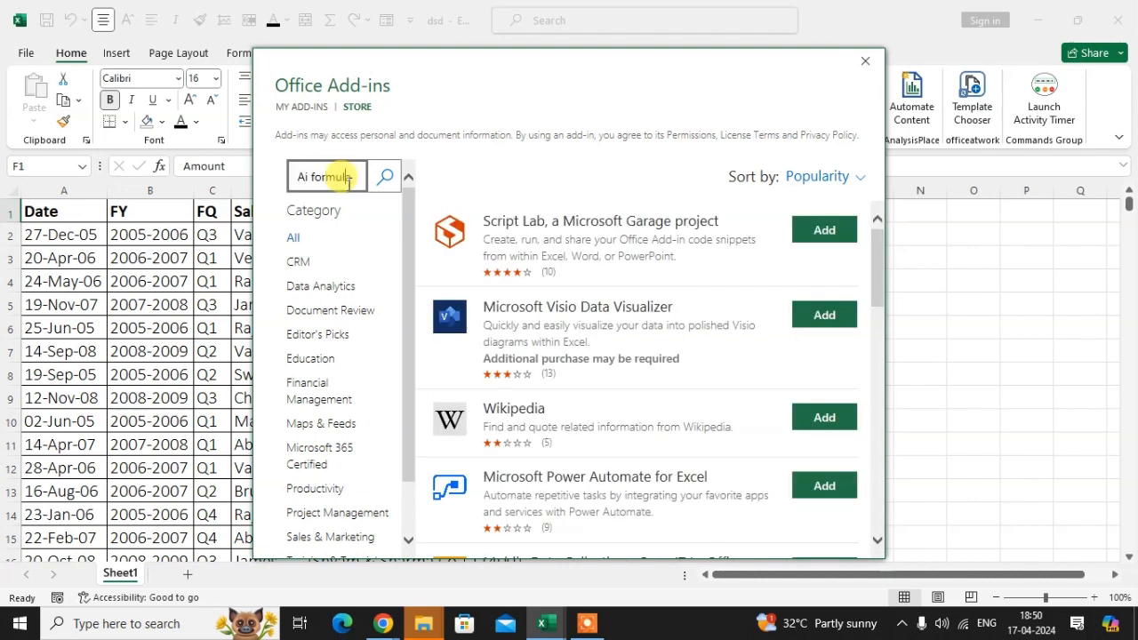
click(385, 177)
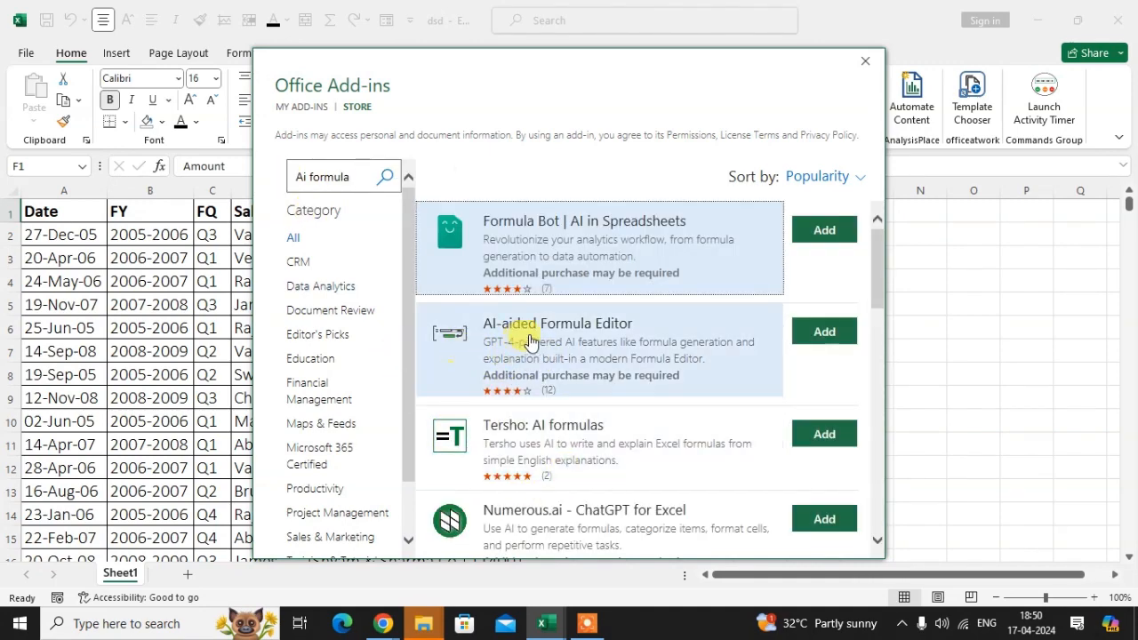
Add the AI-aided Formula Editor add-in and agree to its terms and conditions.
click(835, 333)
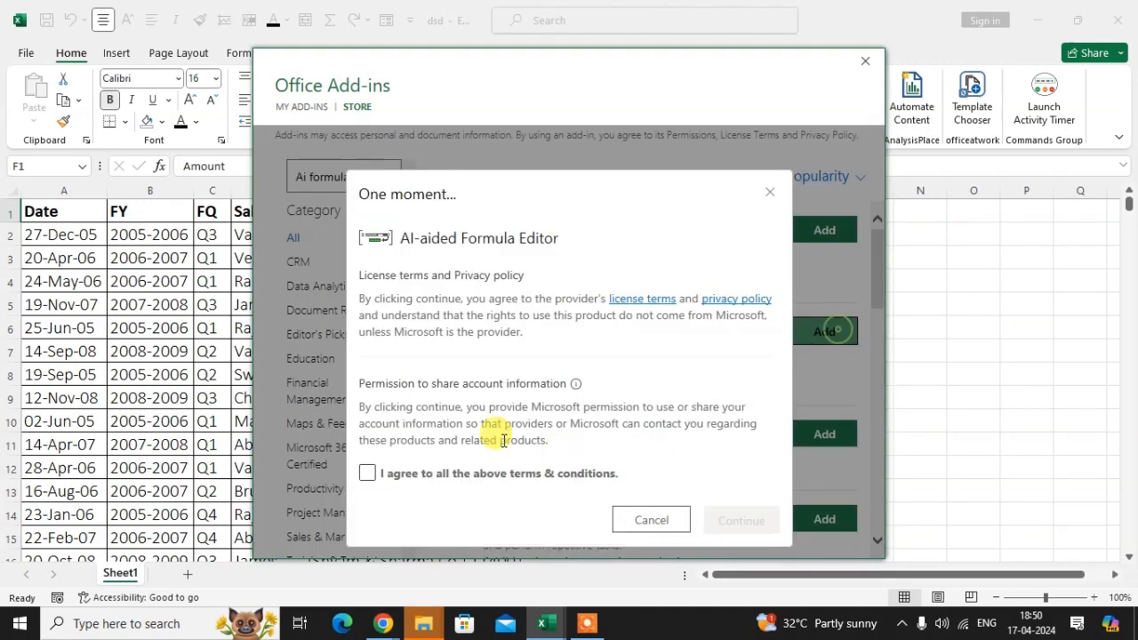
click(368, 445)
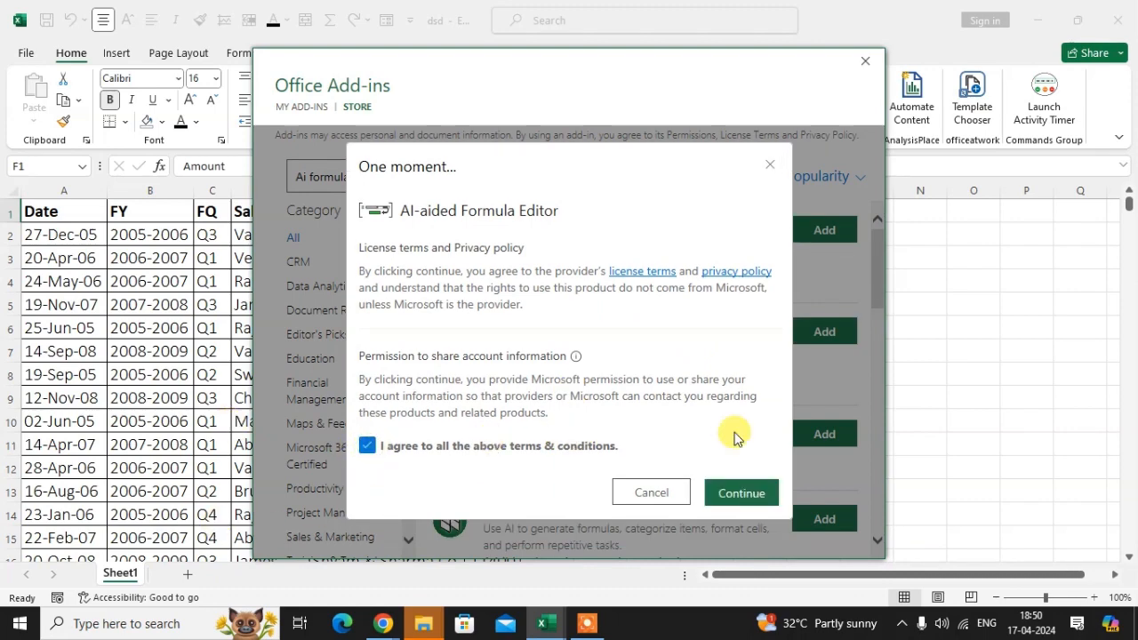
click(738, 495)
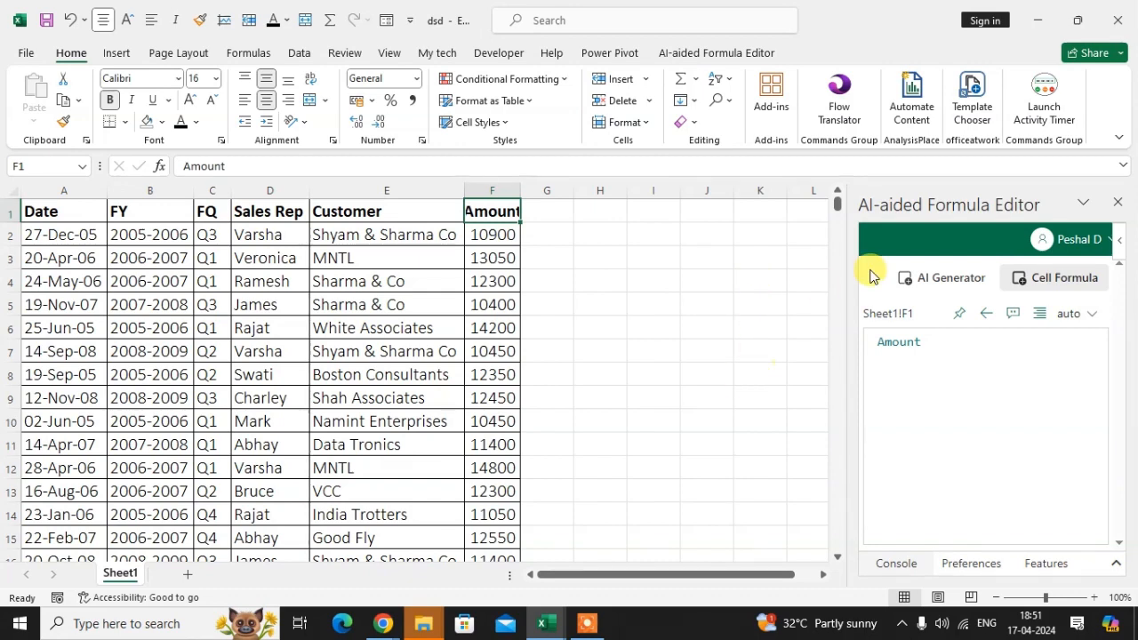
Request a formula from the AI Generator with the description "Sum of F1 to F19", covering the Amount column's data rows.
click(958, 287)
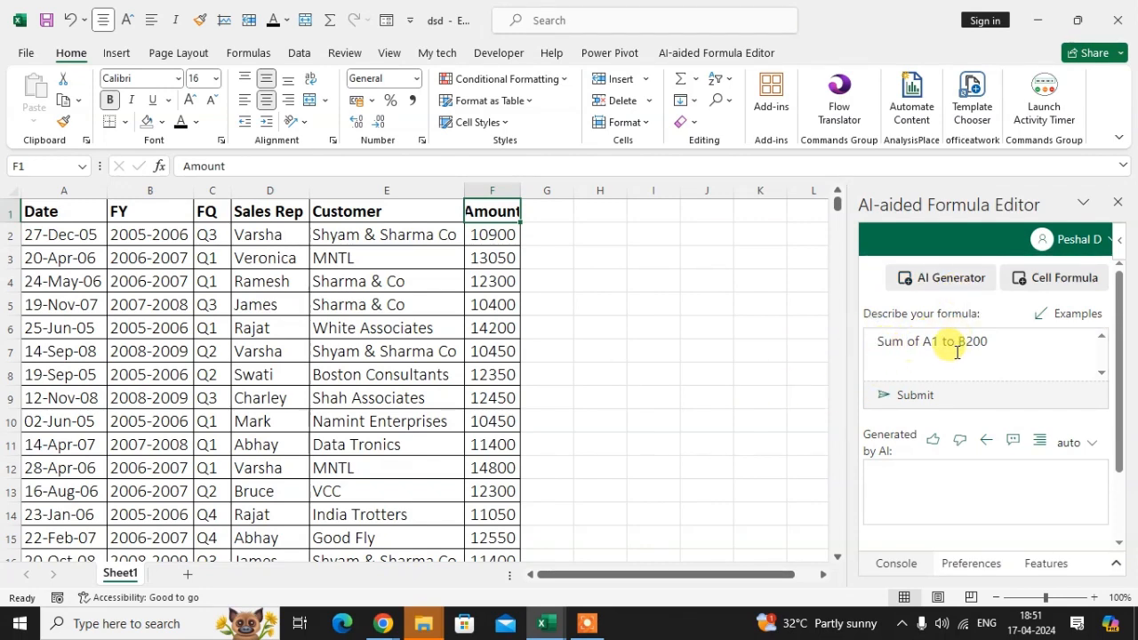
click(484, 190)
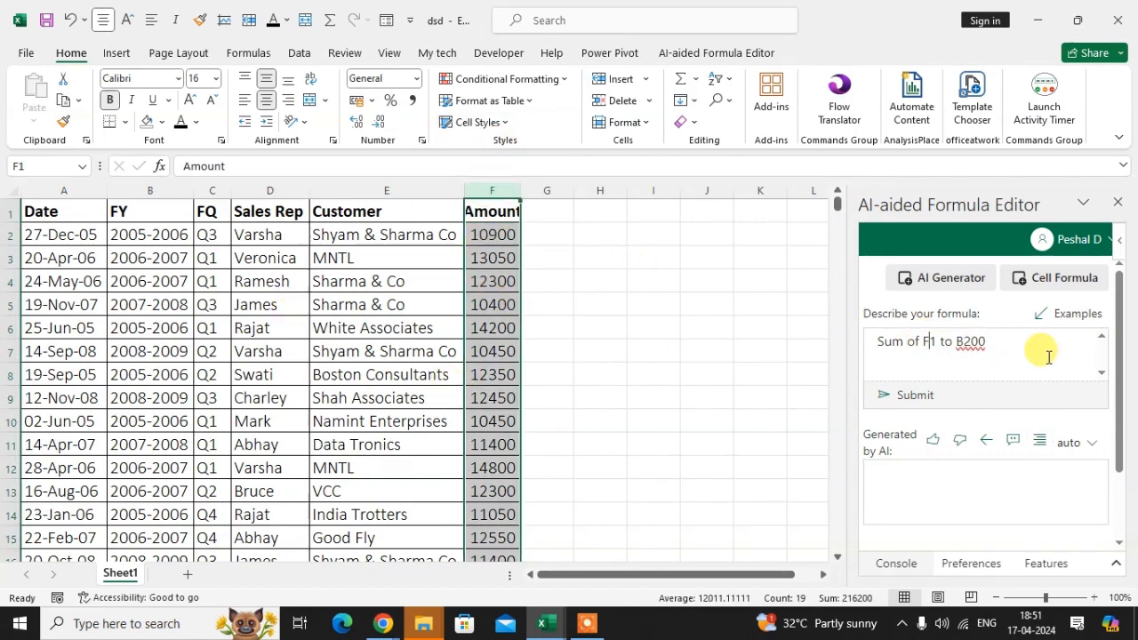
scroll(497, 418, down, 3)
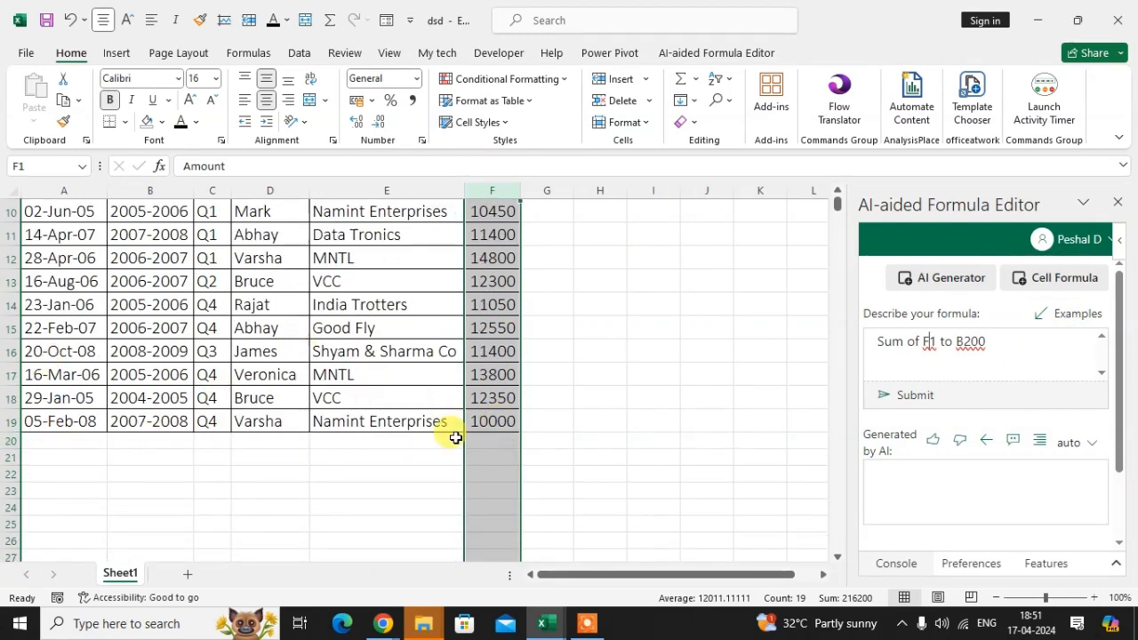
scroll(455, 437, up, 3)
drag(963, 342, 1003, 338)
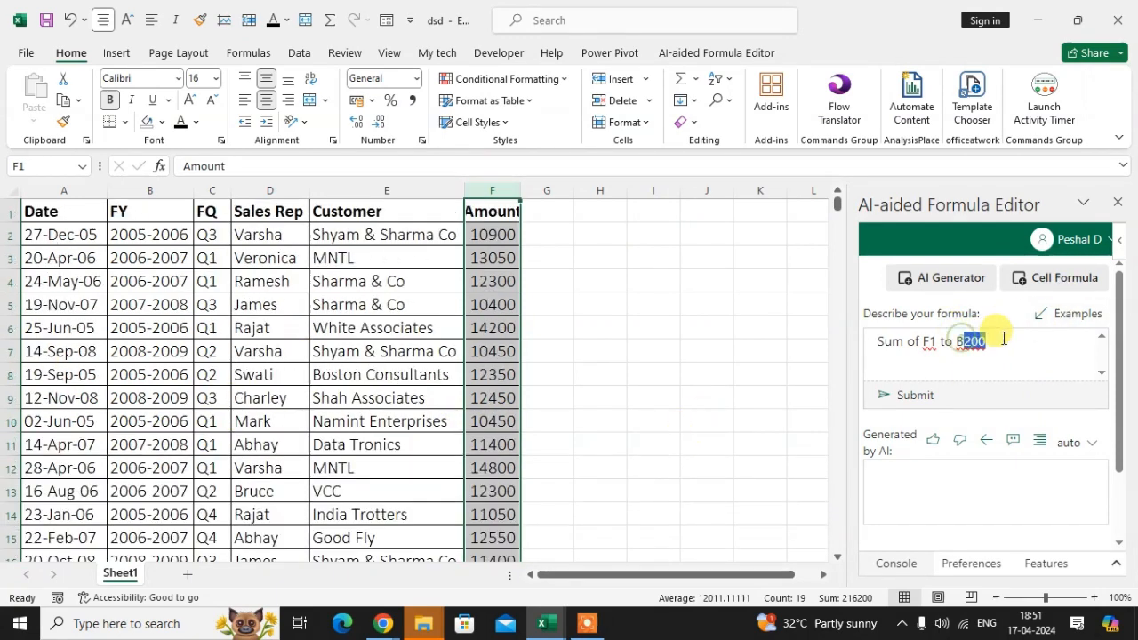
key(BackSpace)
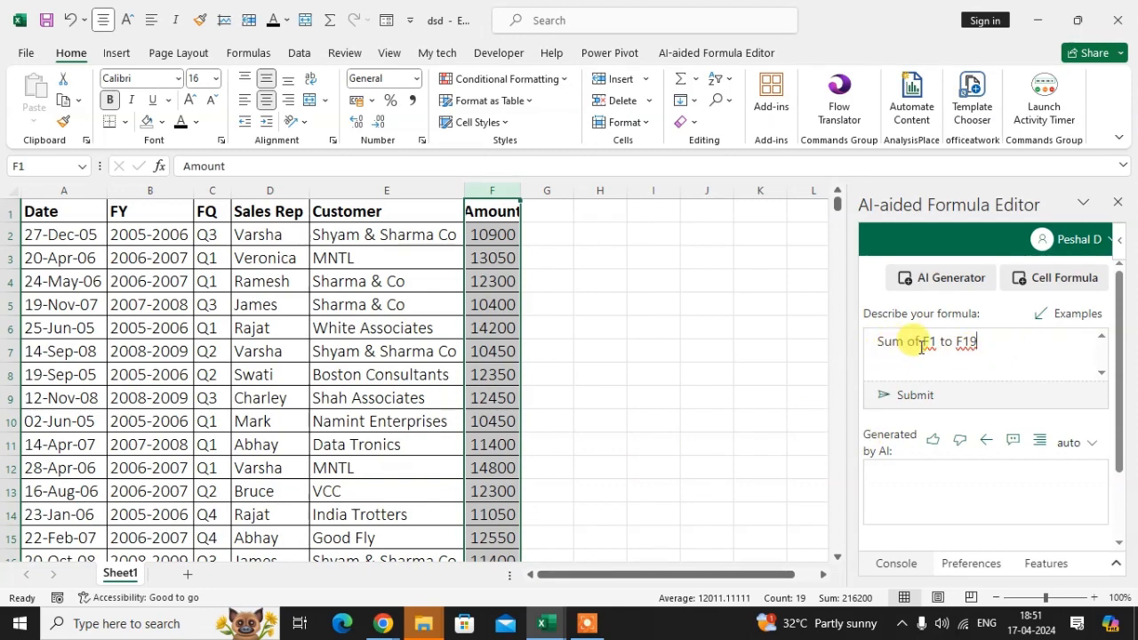
click(959, 374)
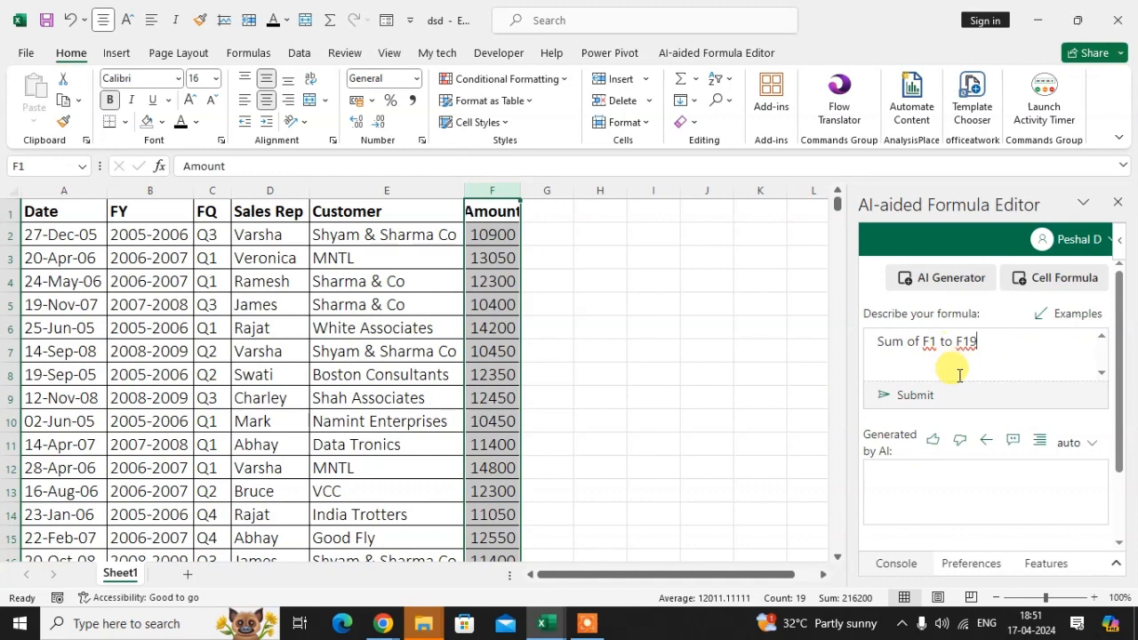
click(906, 398)
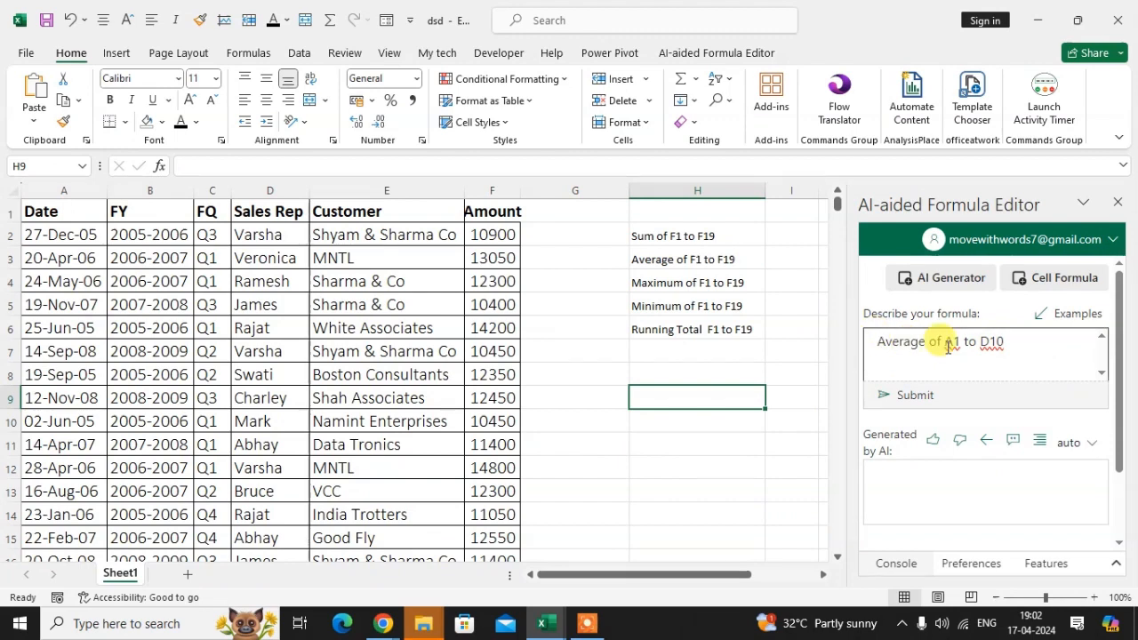
Replace the AI formula description with the text of H3, "Average of F1 to F19", and submit it.
click(697, 264)
click(1040, 333)
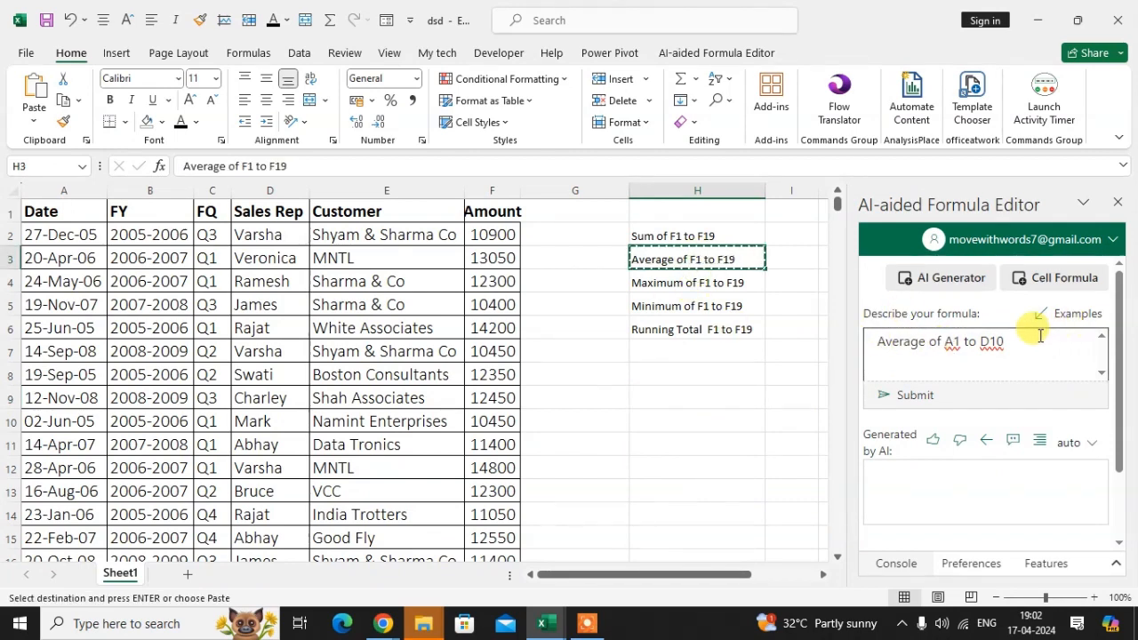
key(ctrl+a)
text(Average of F1 to F19)
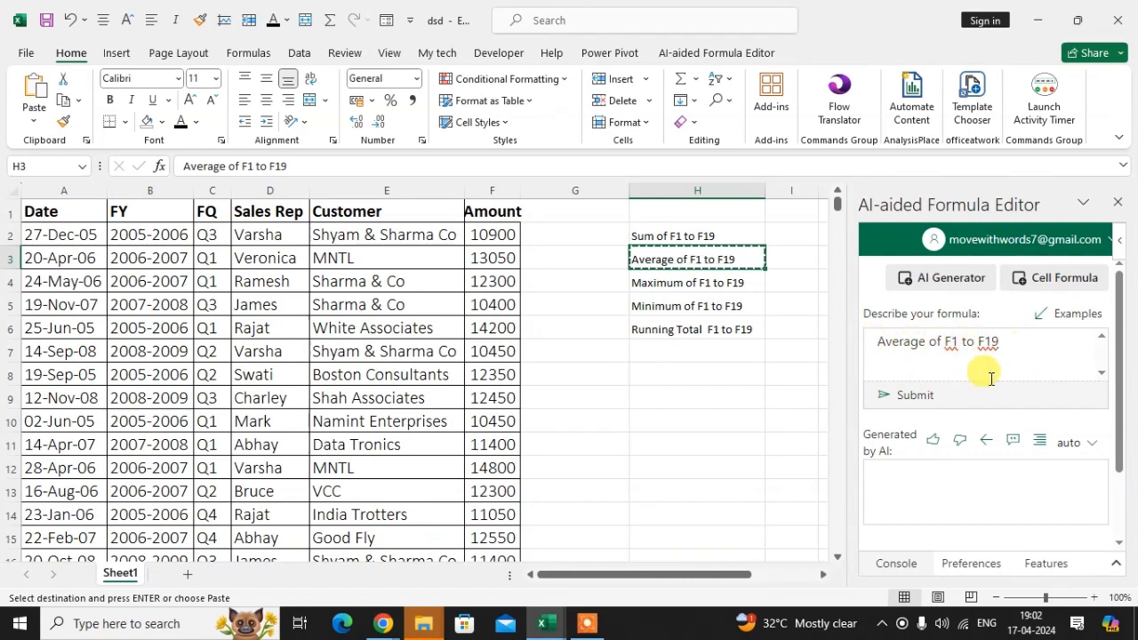
click(914, 398)
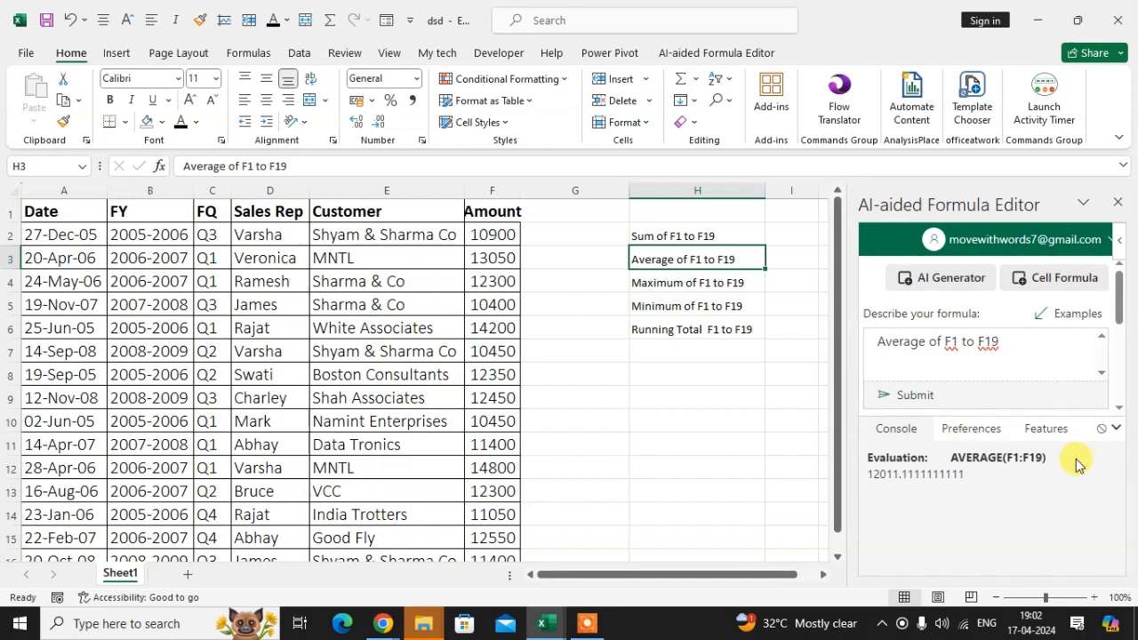
Look at the add-in's AI preferences and the console evaluation of the generated average formula.
click(982, 431)
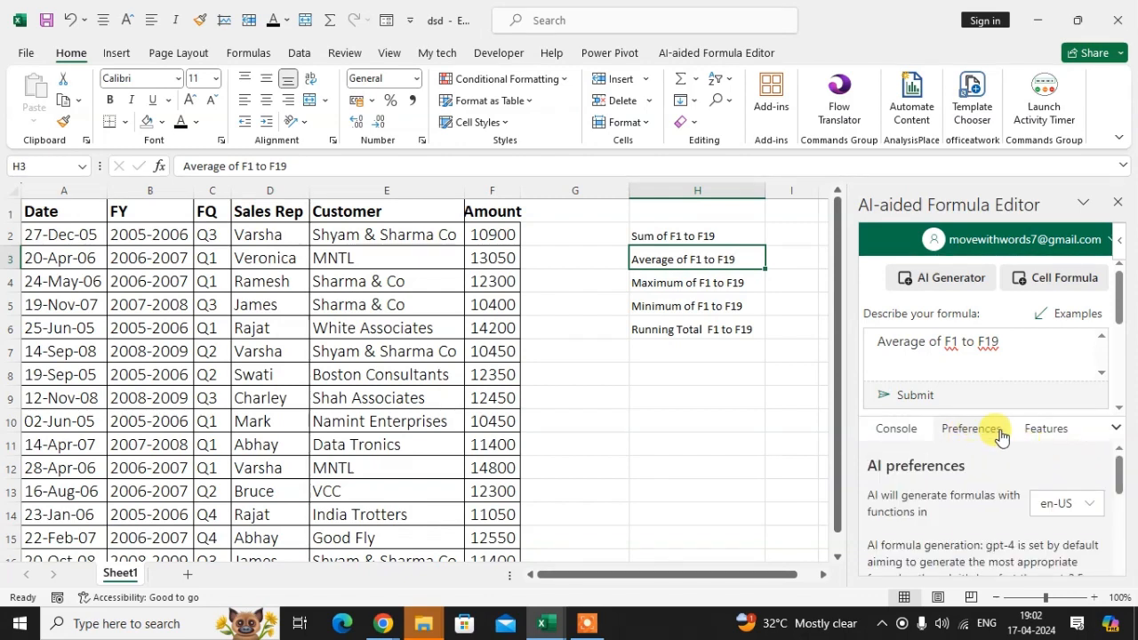
click(911, 433)
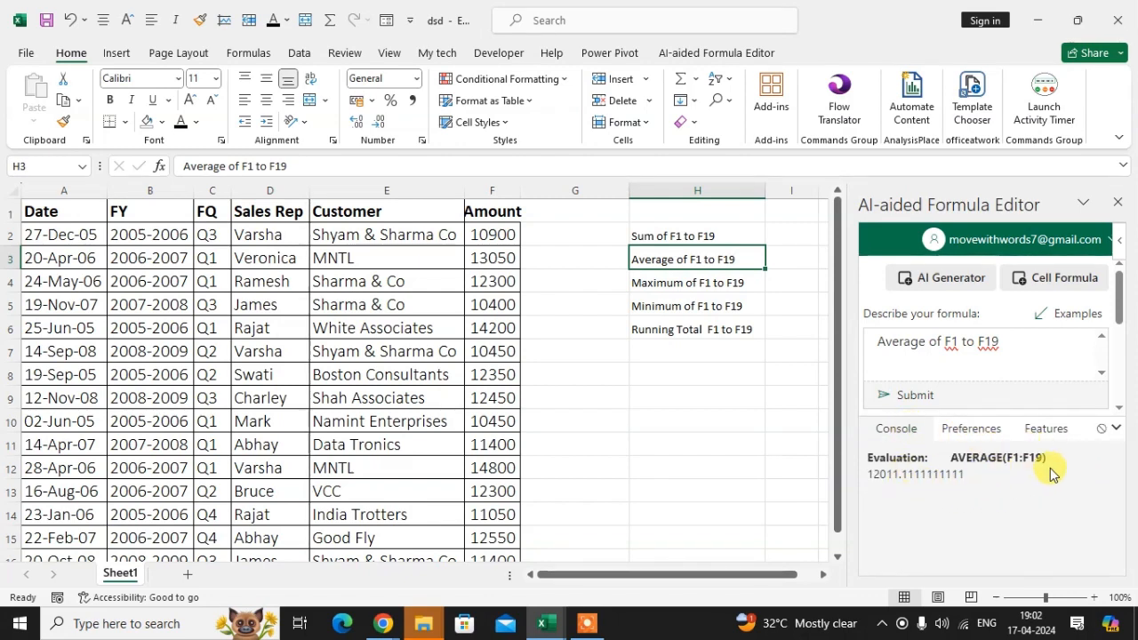
click(974, 432)
click(901, 432)
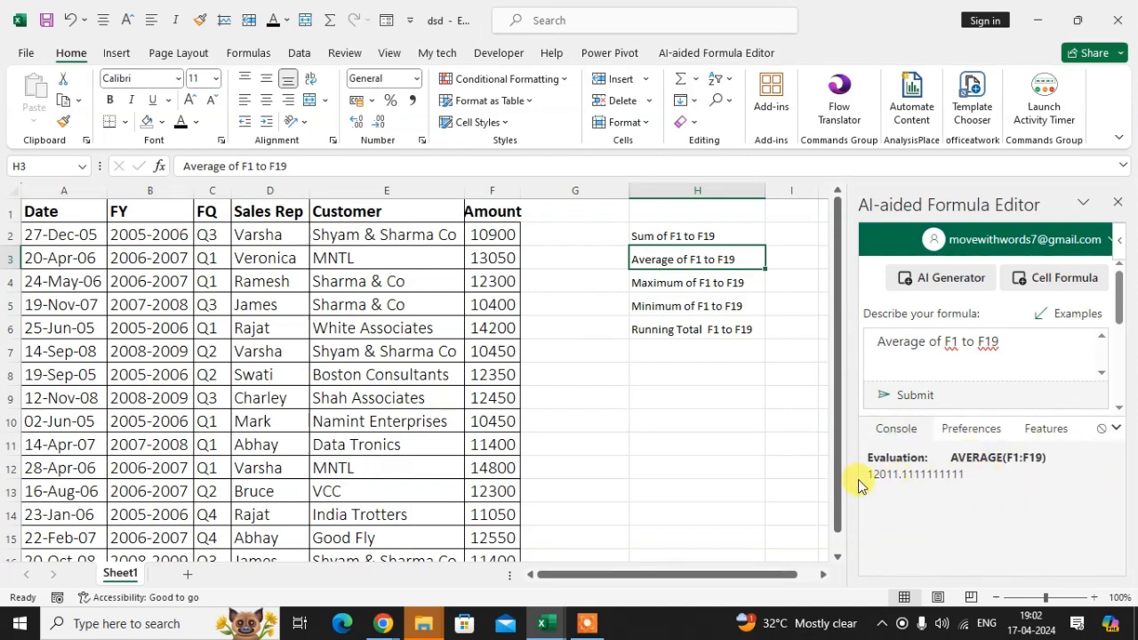
Total the Amount values from F2 to F19 in cell F20 with AutoSum.
drag(492, 235, 499, 544)
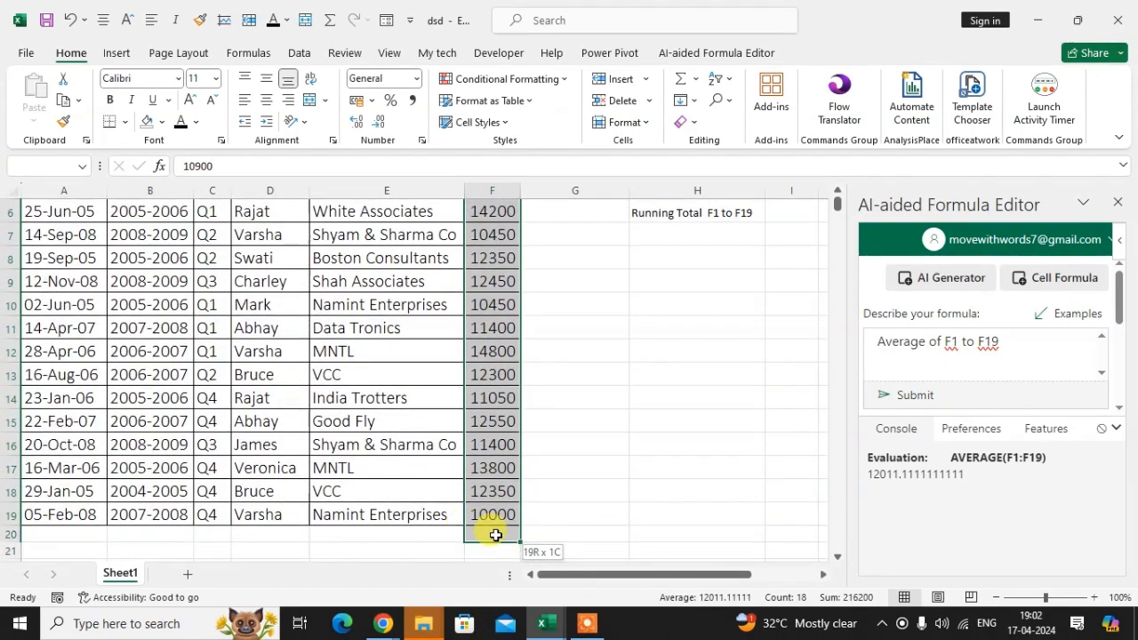
click(680, 79)
scroll(569, 356, down, 3)
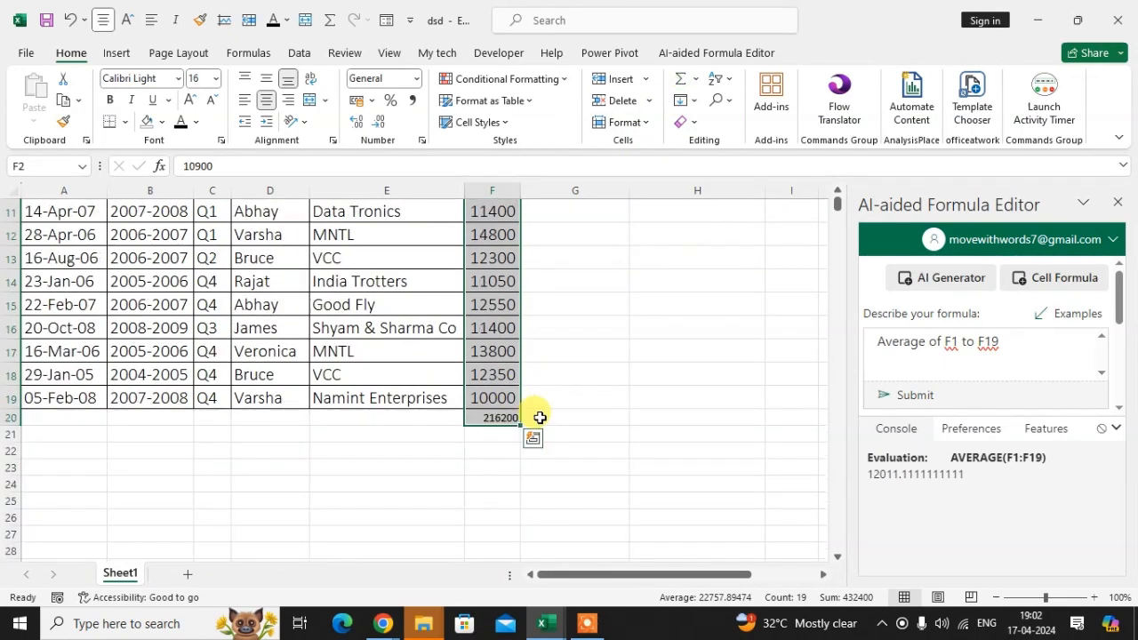
click(569, 417)
scroll(503, 436, up, 3)
click(503, 470)
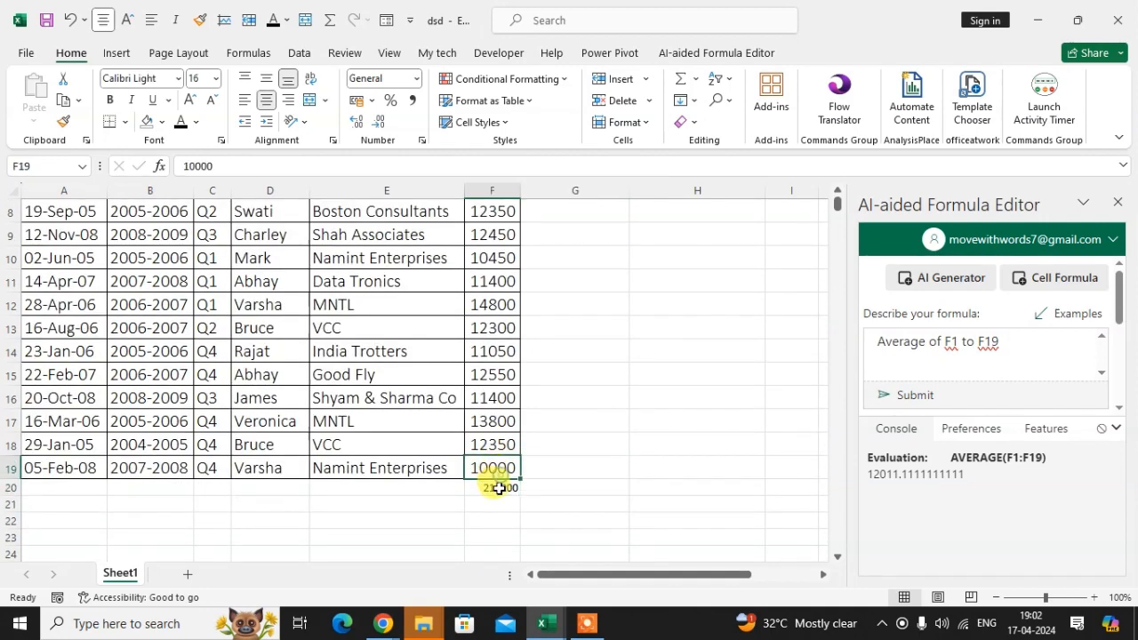
click(498, 488)
Enter an AVERAGEA formula in G20 that refers to cell F20.
click(554, 488)
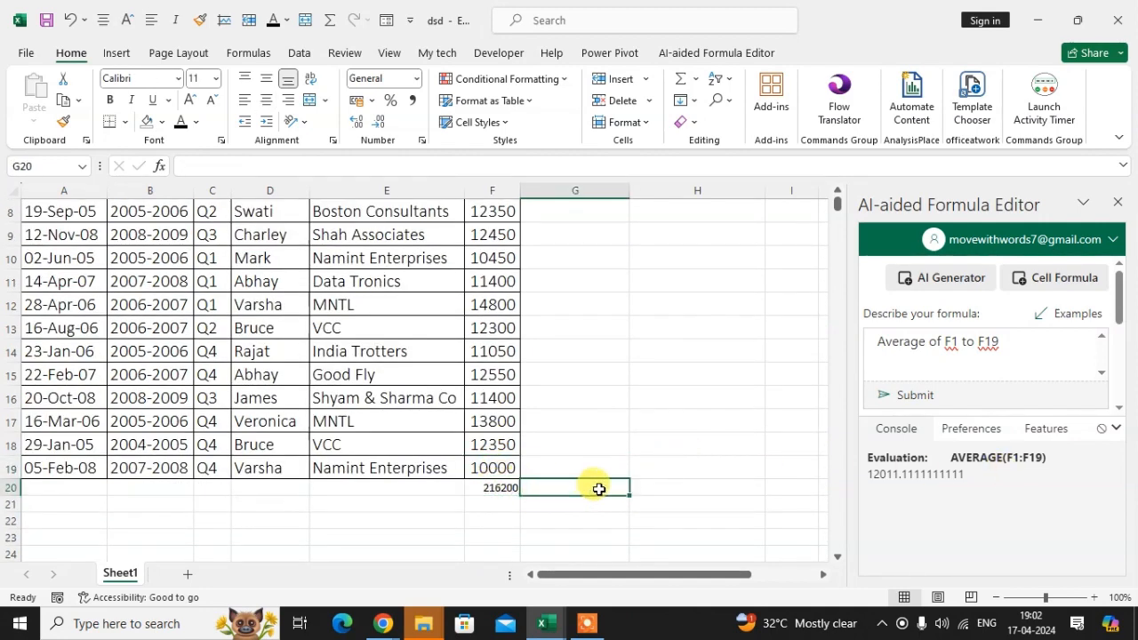
text(=av)
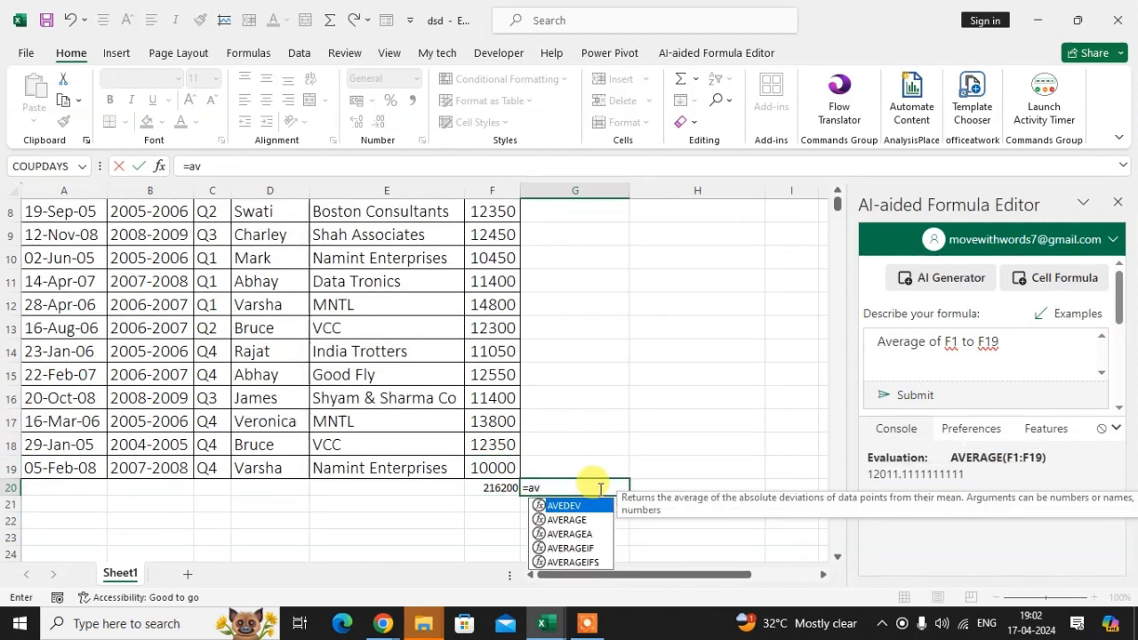
key(Down)
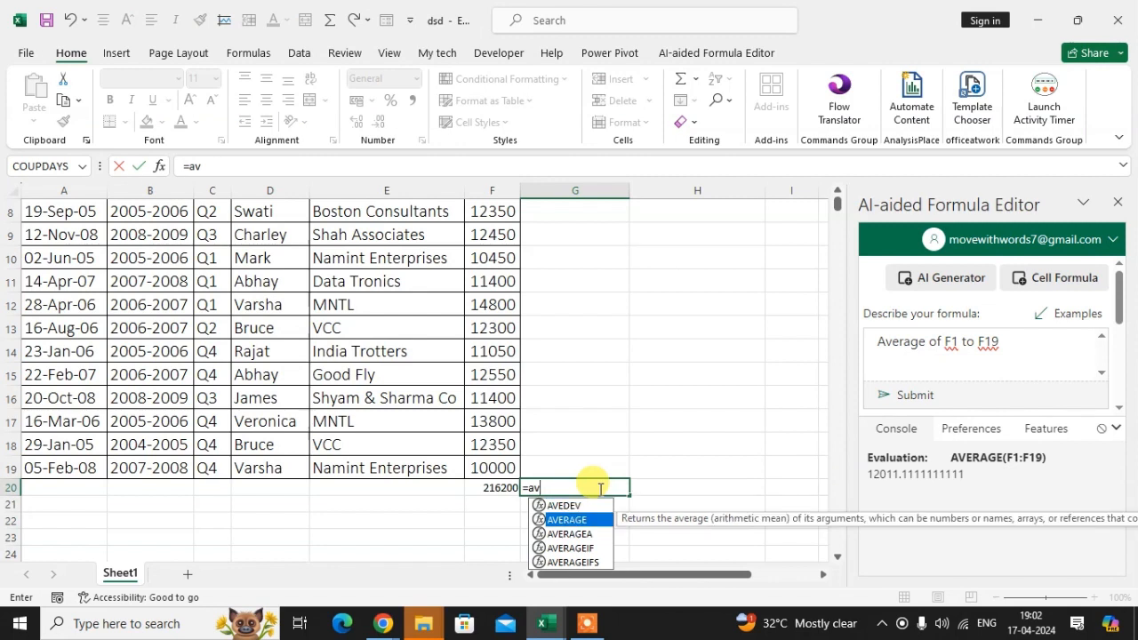
key(Down)
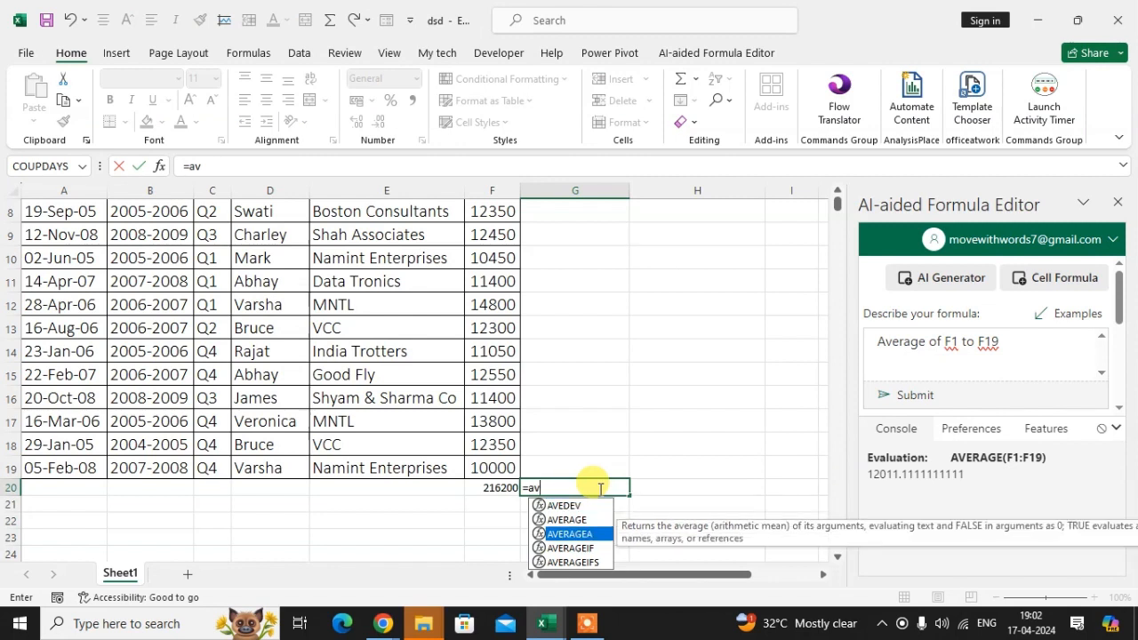
key(Tab)
key(Left)
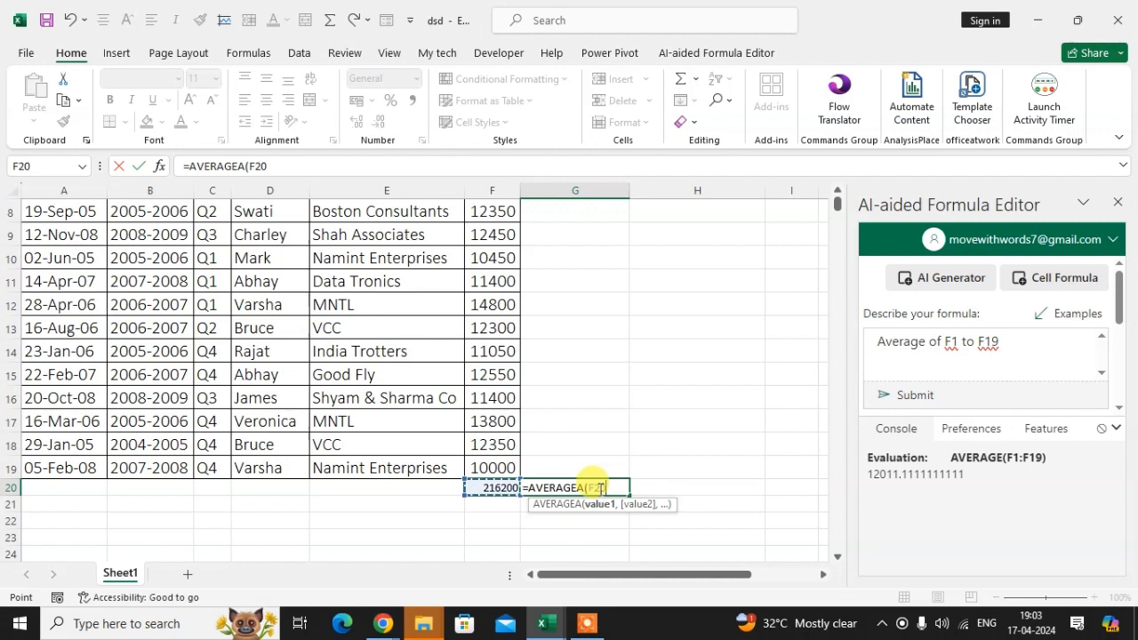
key(Return)
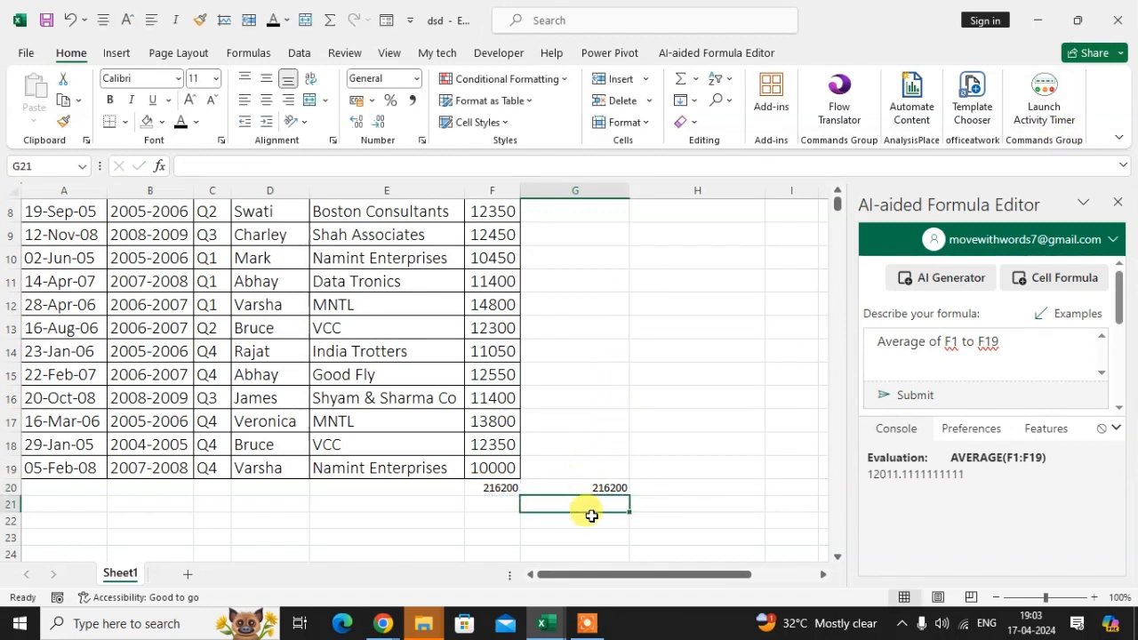
Enter an AVERAGEA formula over F2:F19 in cell F20 in place of the total.
click(495, 518)
click(499, 491)
text(=)
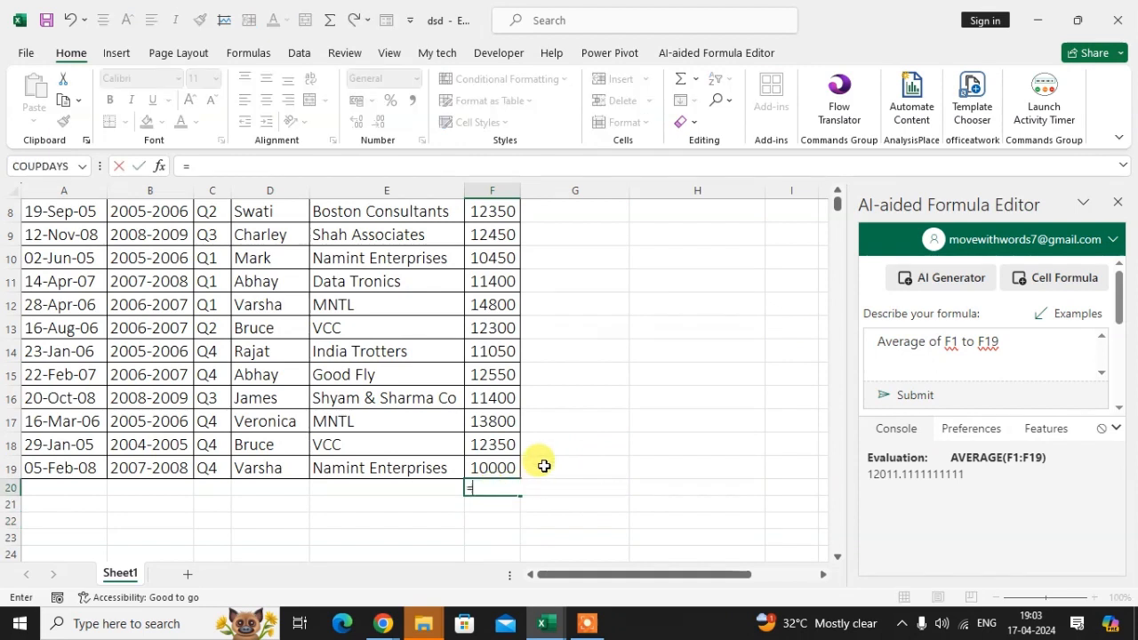
text(a)
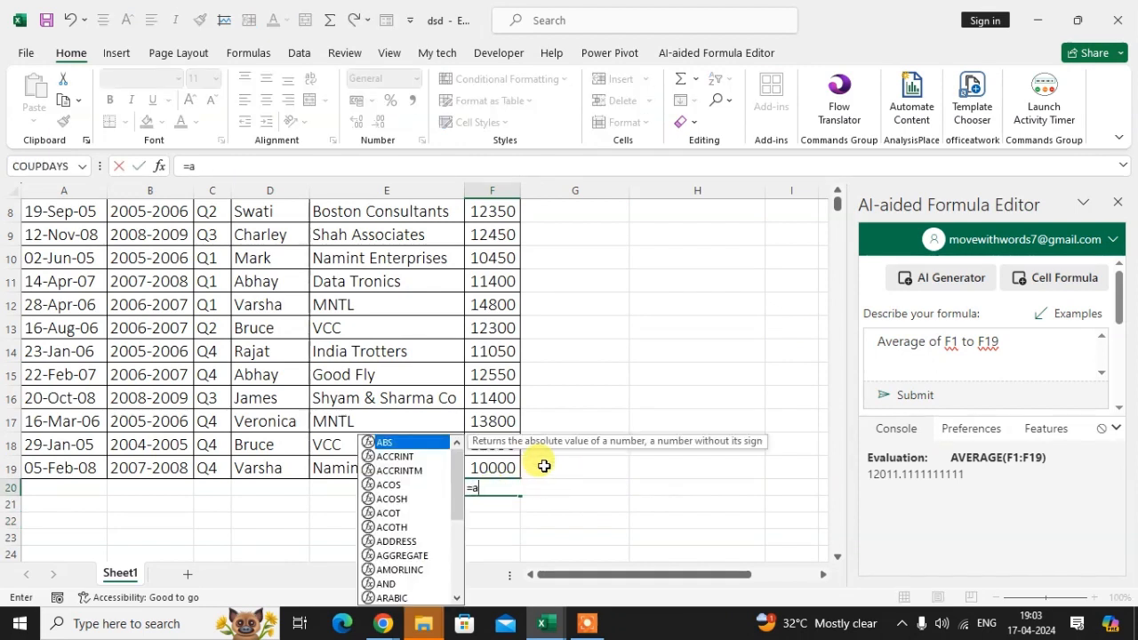
text(ver)
key(Down)
key(Down)
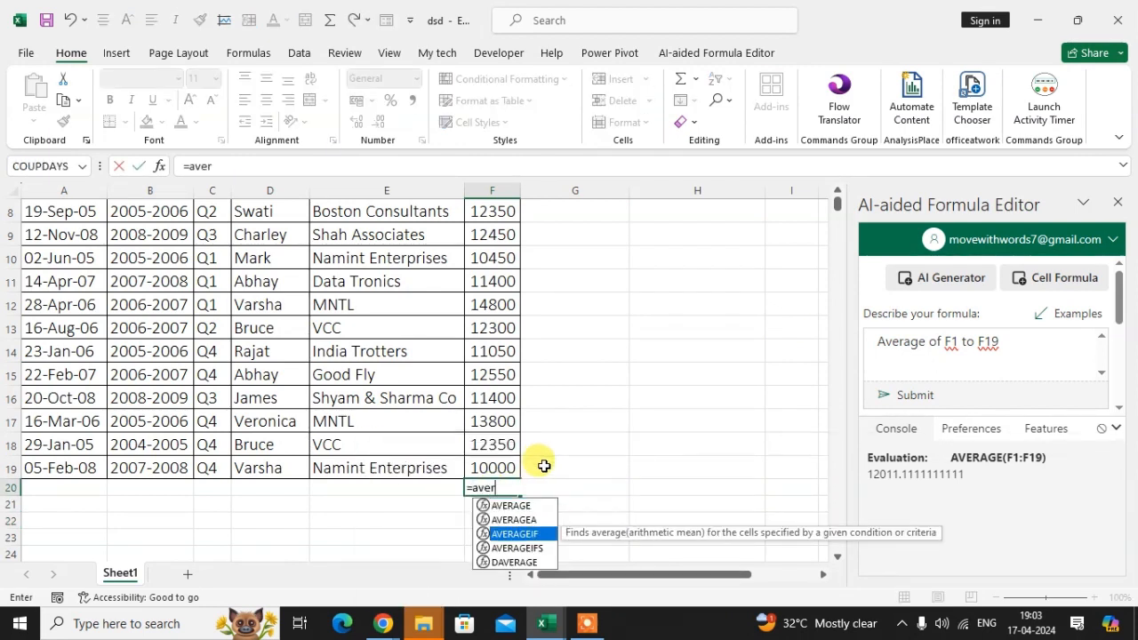
key(Up)
key(Tab)
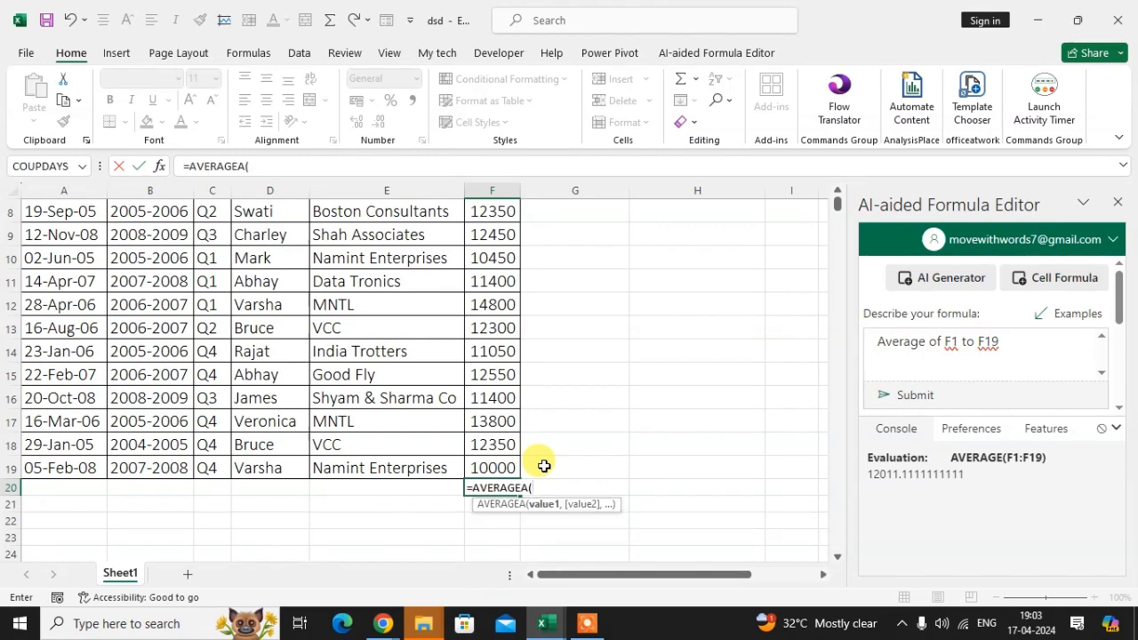
scroll(498, 497, up, 3)
drag(483, 237, 494, 504)
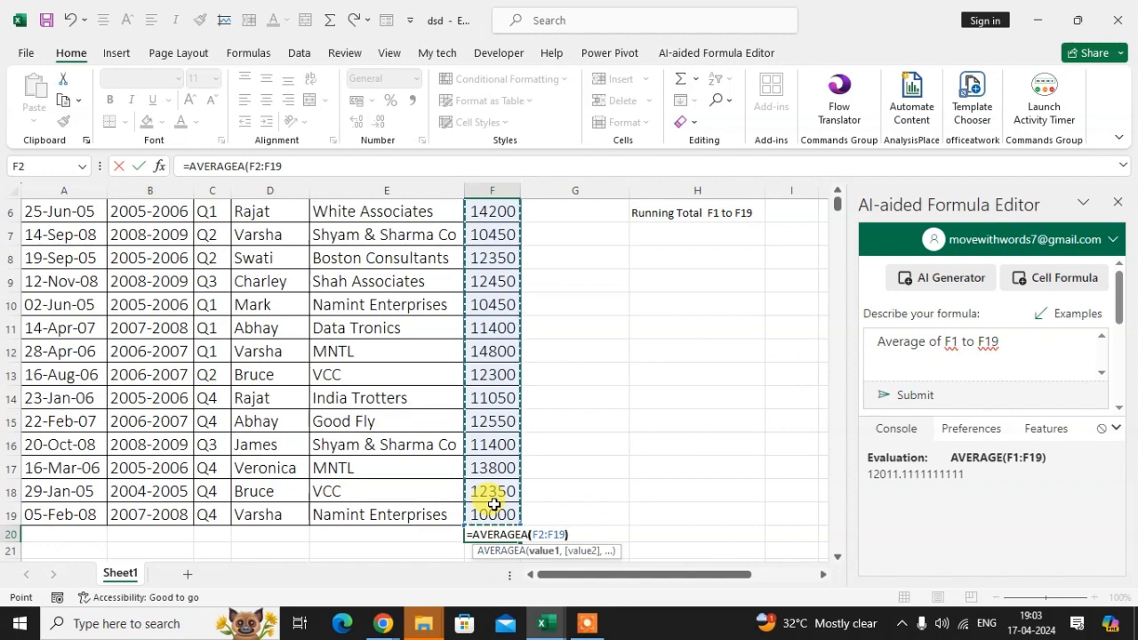
key(Return)
scroll(595, 524, down, 1)
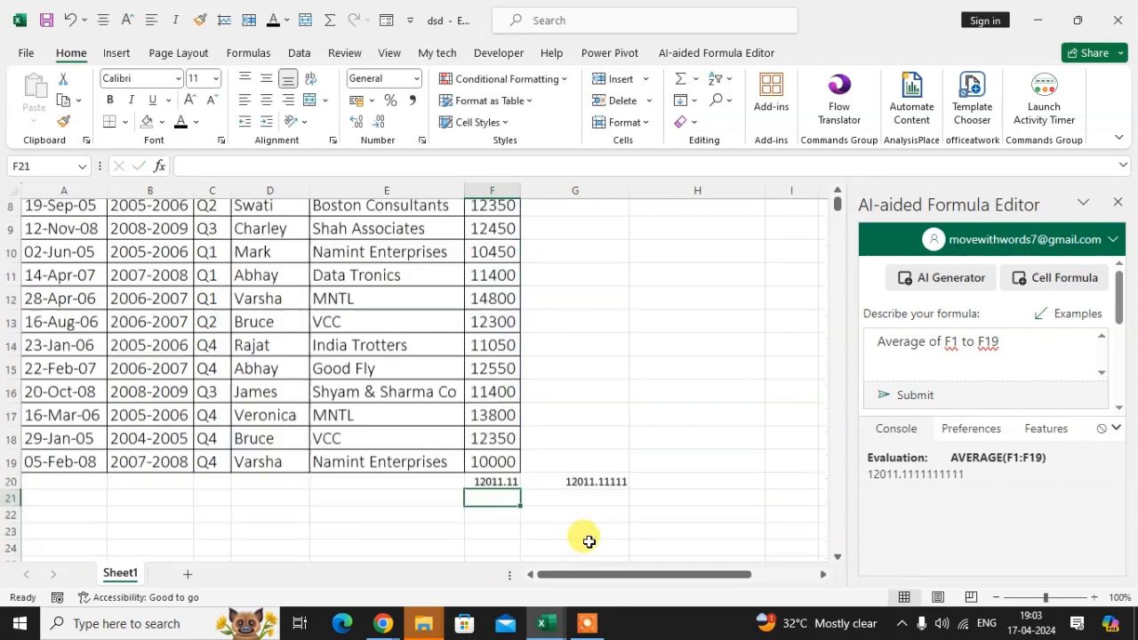
click(514, 463)
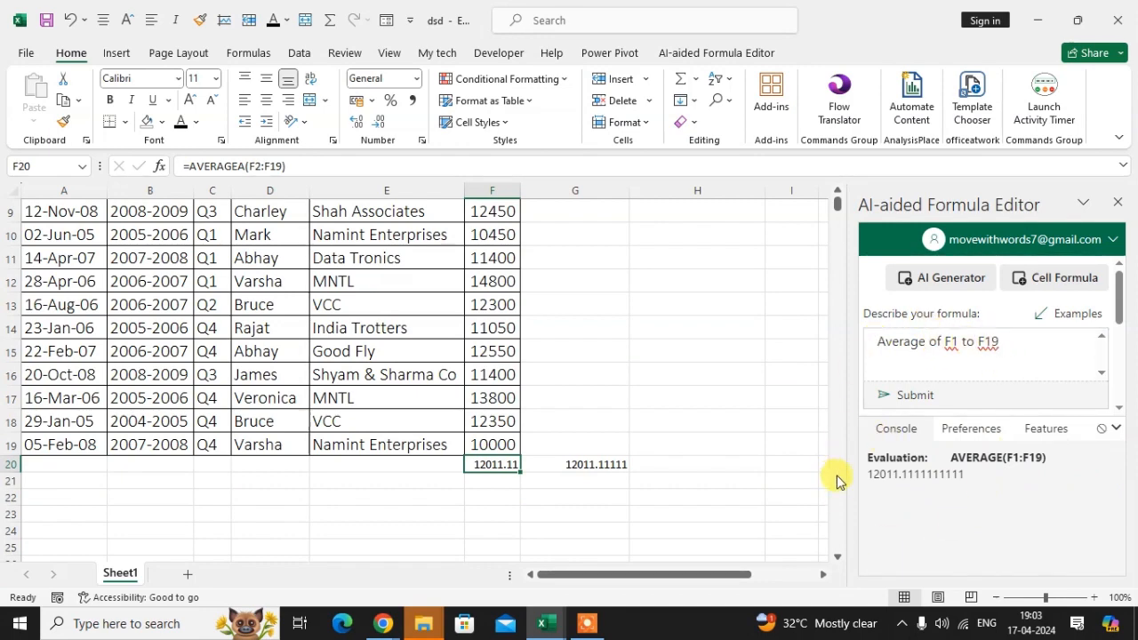
Clear the "Average of F1 to F19" text from the add-in's formula description.
scroll(658, 397, up, 3)
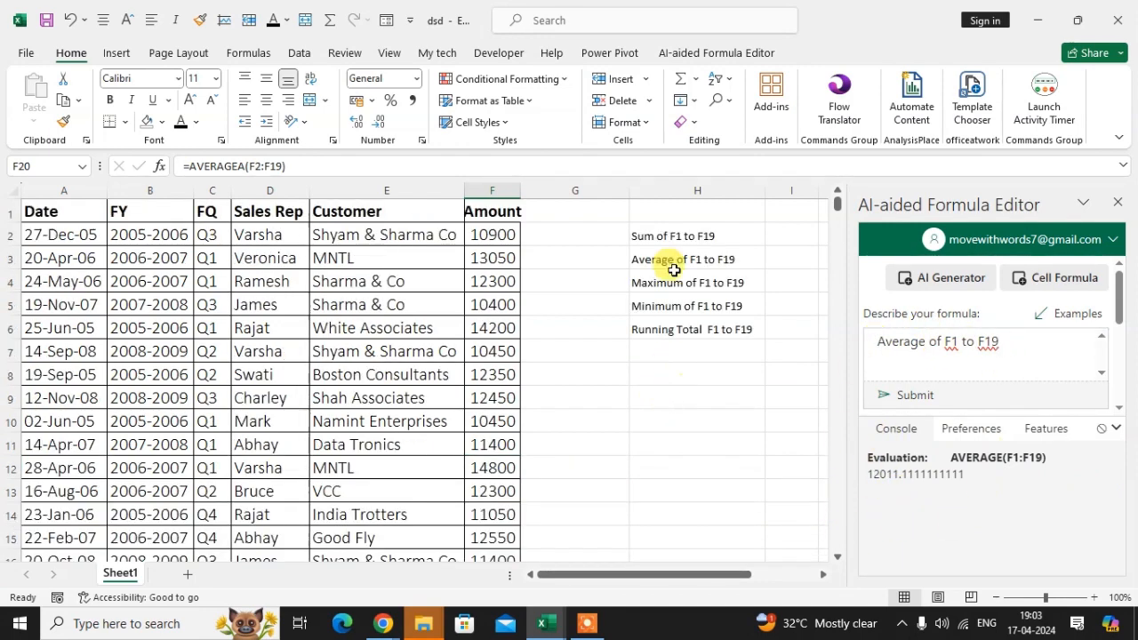
click(669, 282)
key(ctrl+c)
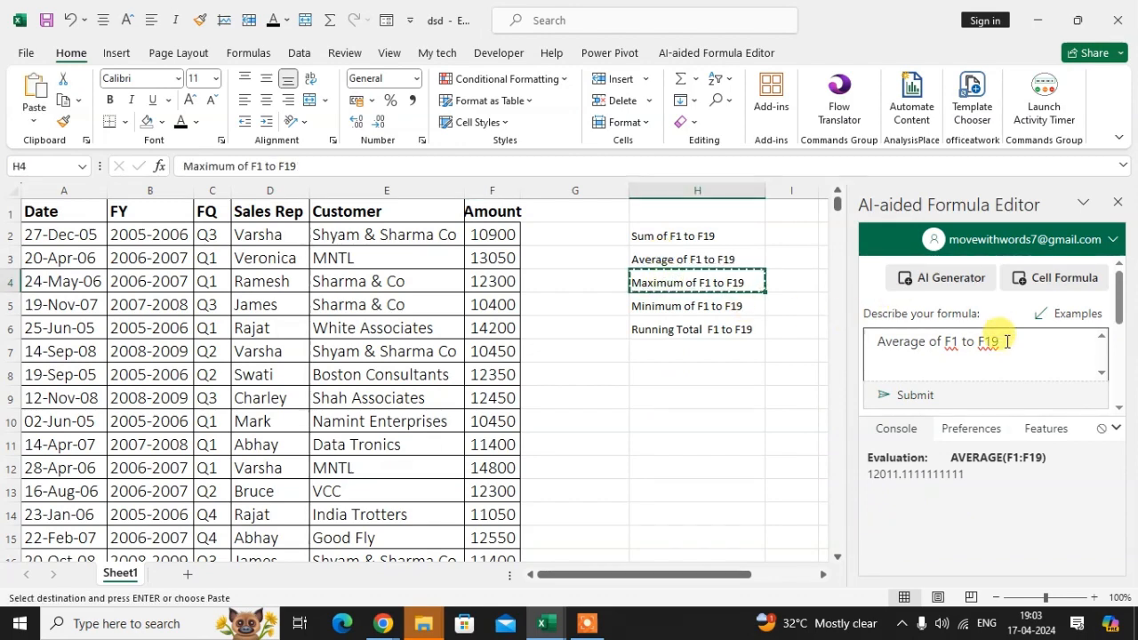
click(1005, 351)
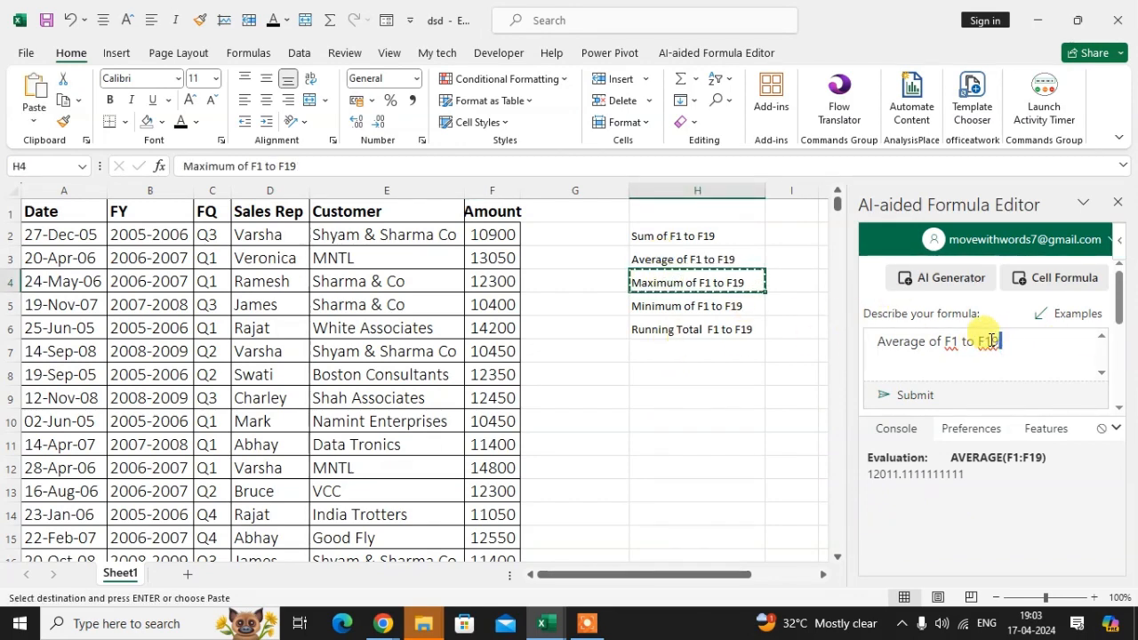
click(793, 351)
click(879, 342)
drag(901, 346, 1024, 352)
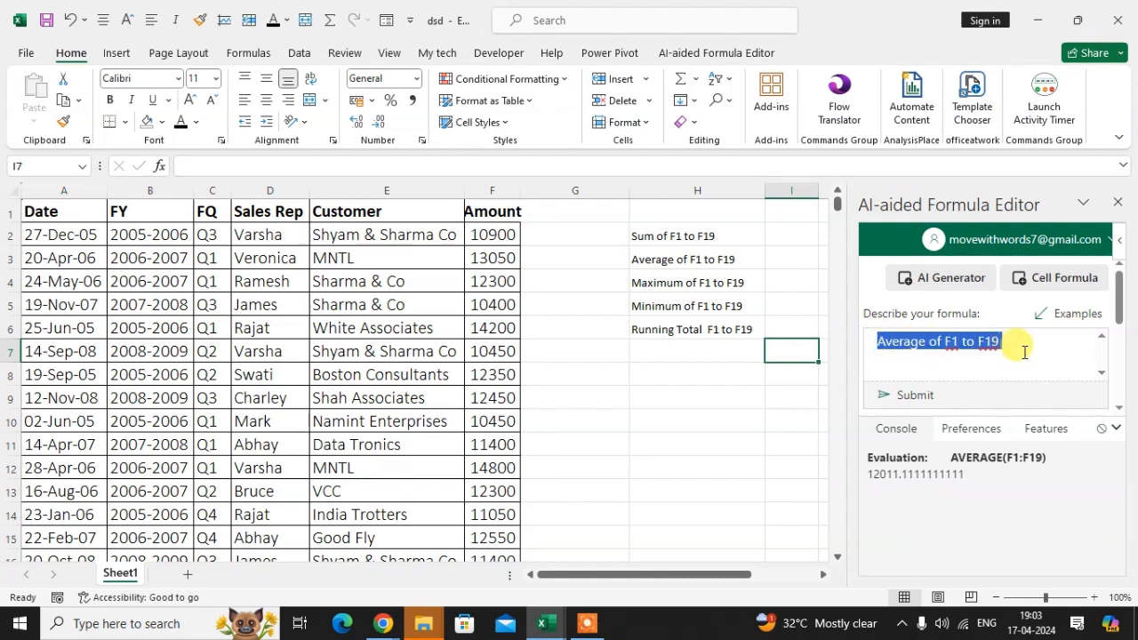
key(BackSpace)
Copy the text of H4, "Maximum of F1 to F19", into the formula description and submit it.
click(678, 283)
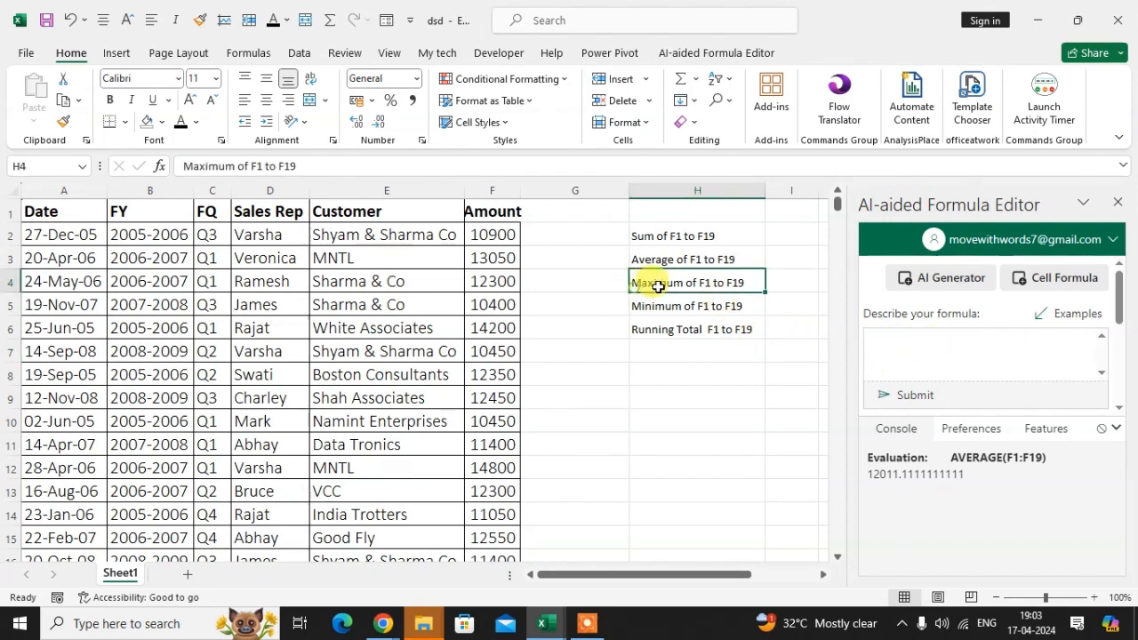
key(ctrl+c)
click(902, 337)
key(ctrl+v)
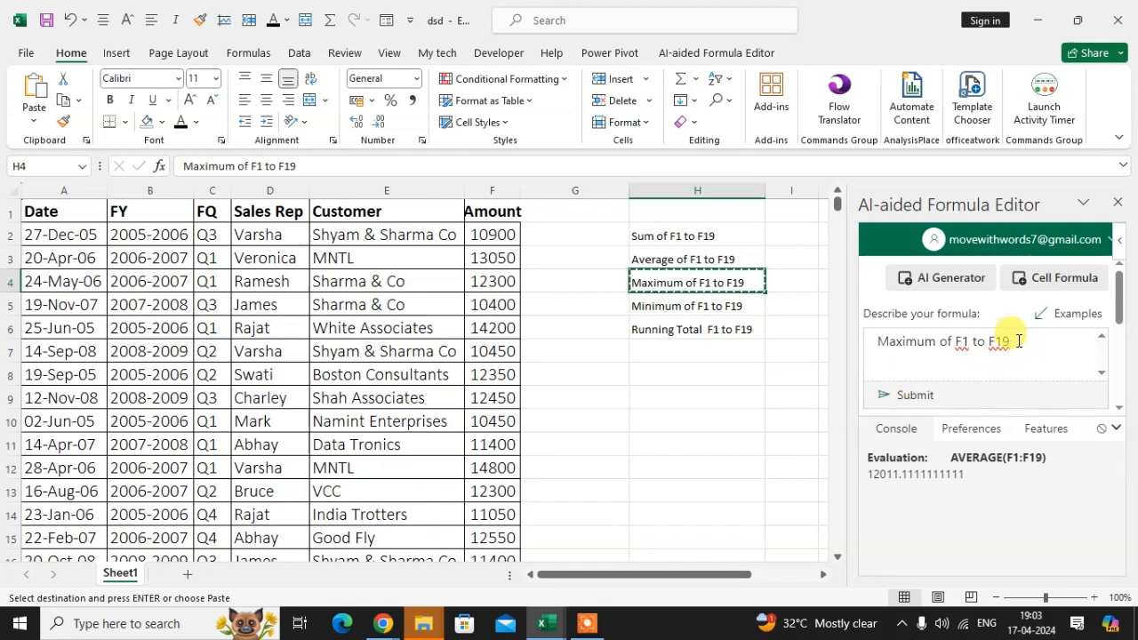
click(911, 396)
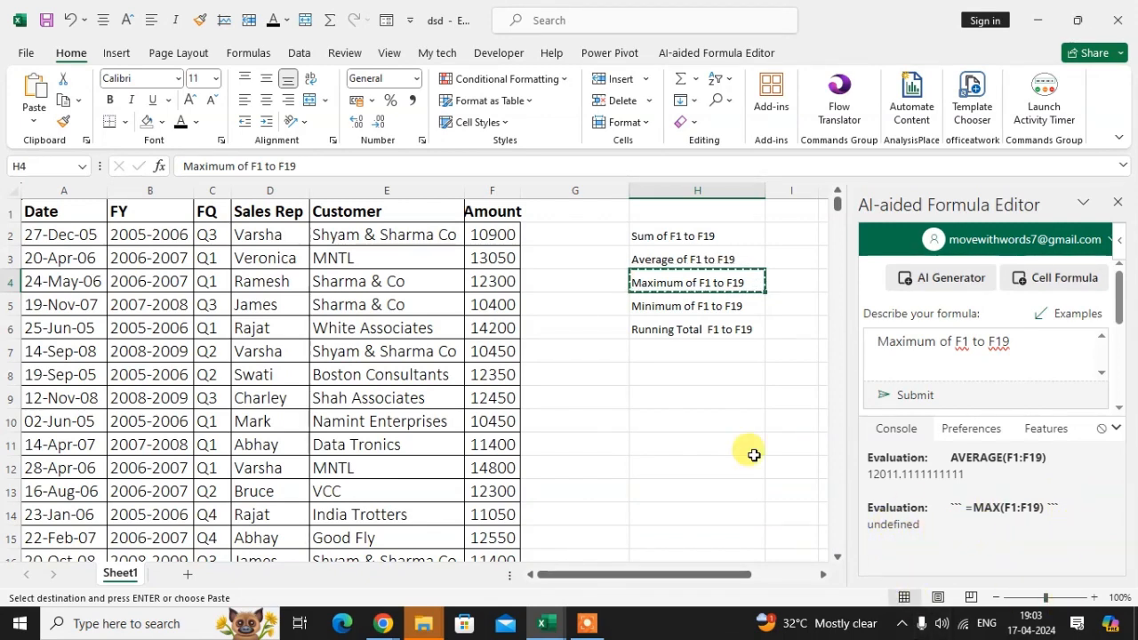
Shorten the text in cell H4 to "Max of F1 to F19".
click(716, 331)
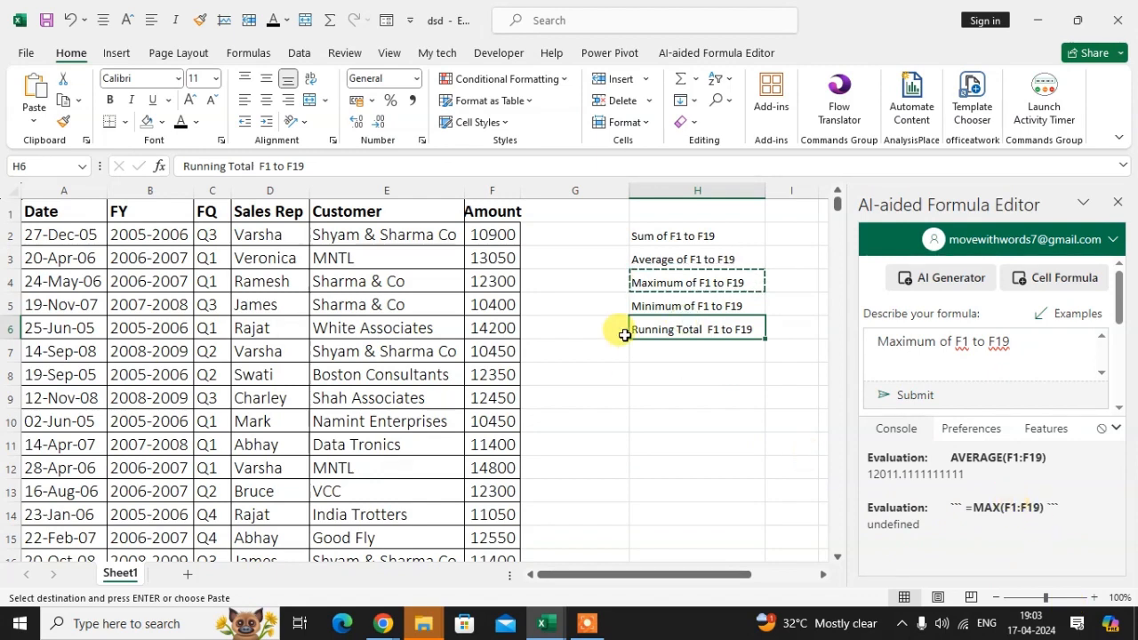
click(690, 304)
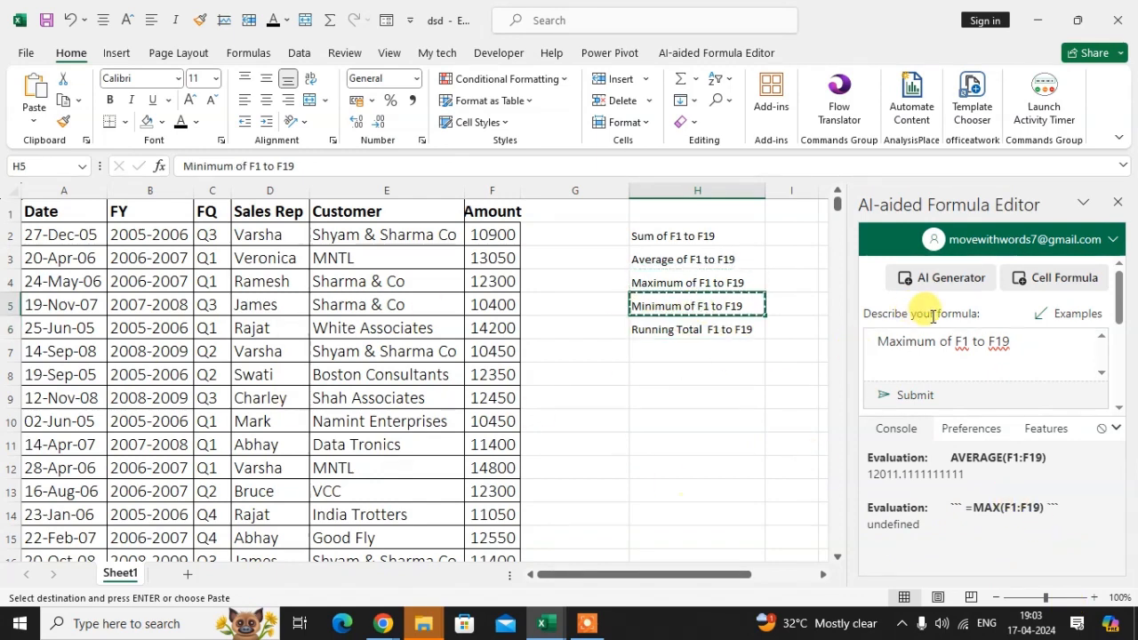
click(644, 281)
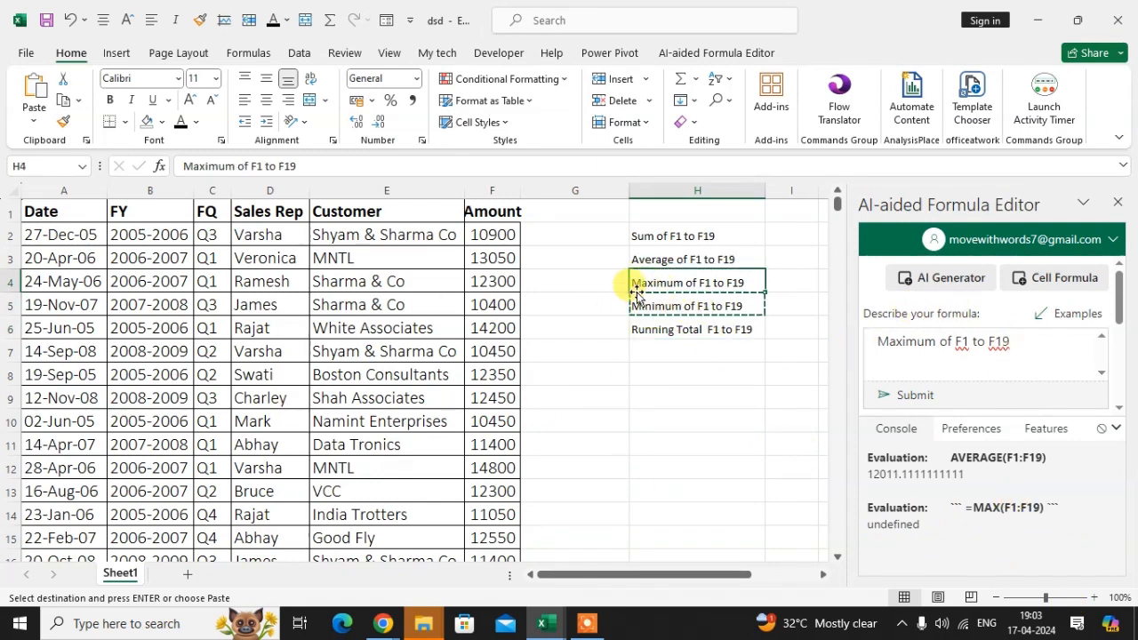
click(235, 165)
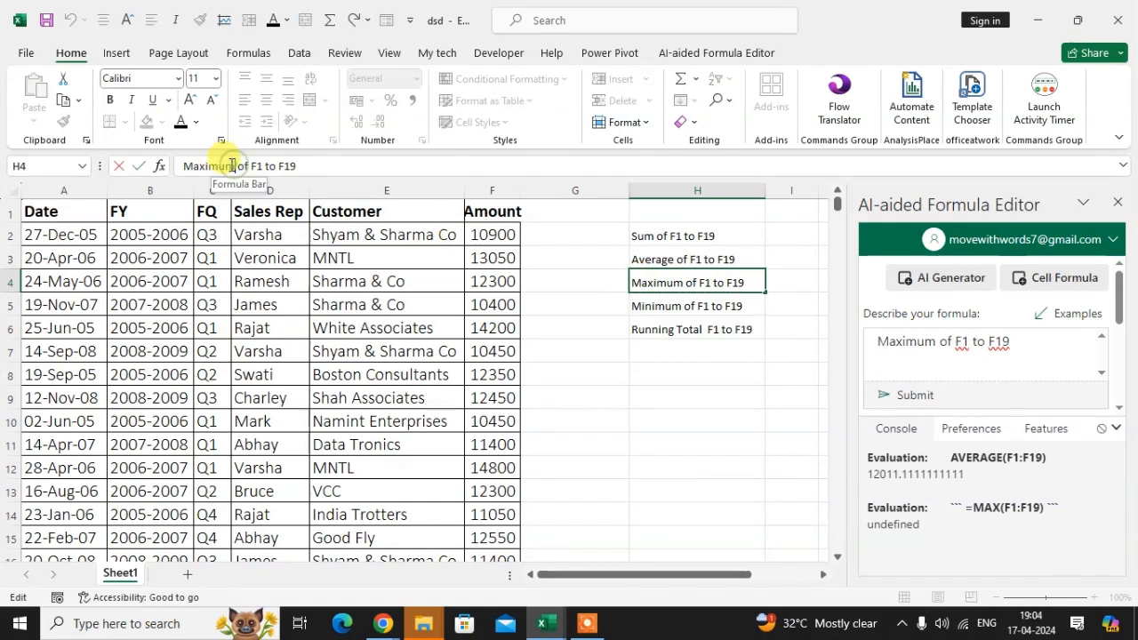
key(BackSpace)
key(BackSpace)
key(BackSpace)
key(BackSpace)
key(Return)
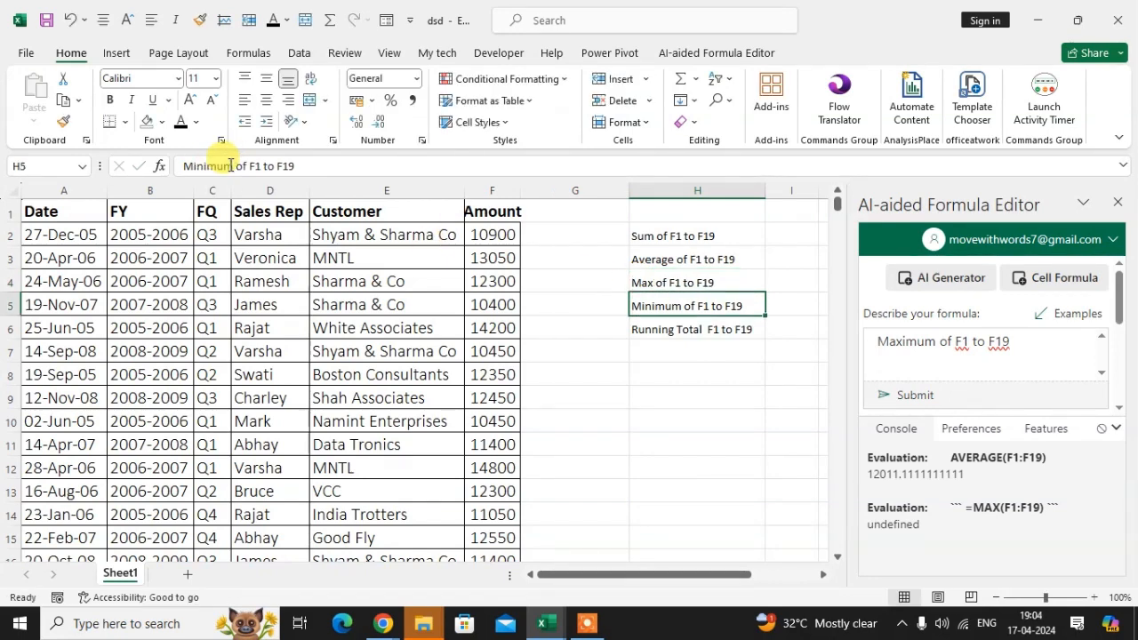
Replace the formula description with the text of H4, "Max of F1 to F19", and submit it.
click(662, 282)
key(ctrl+c)
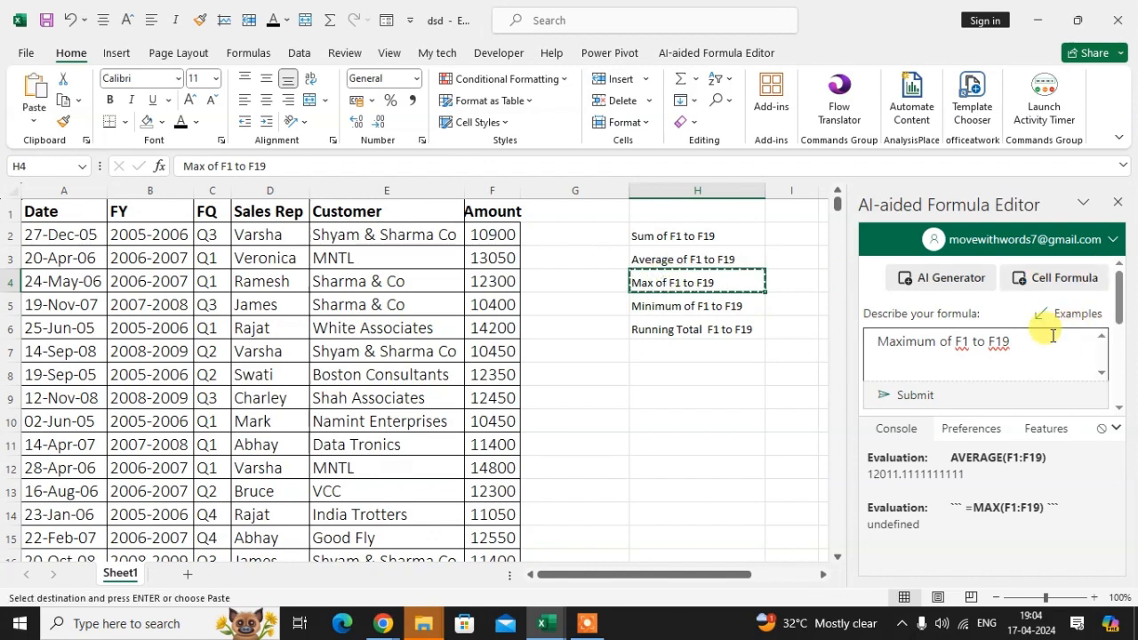
triple_click(1035, 336)
key(ctrl+v)
click(911, 394)
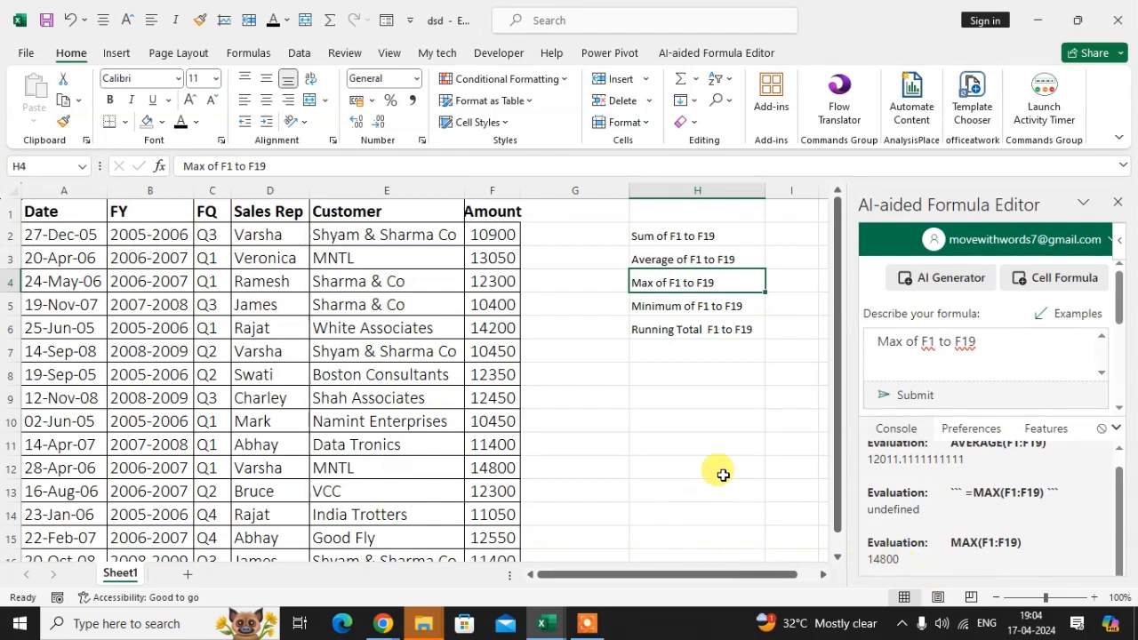
Replace the formula in cell F20 with a MAX formula over F2:F19.
scroll(524, 462, down, 1)
scroll(529, 440, down, 3)
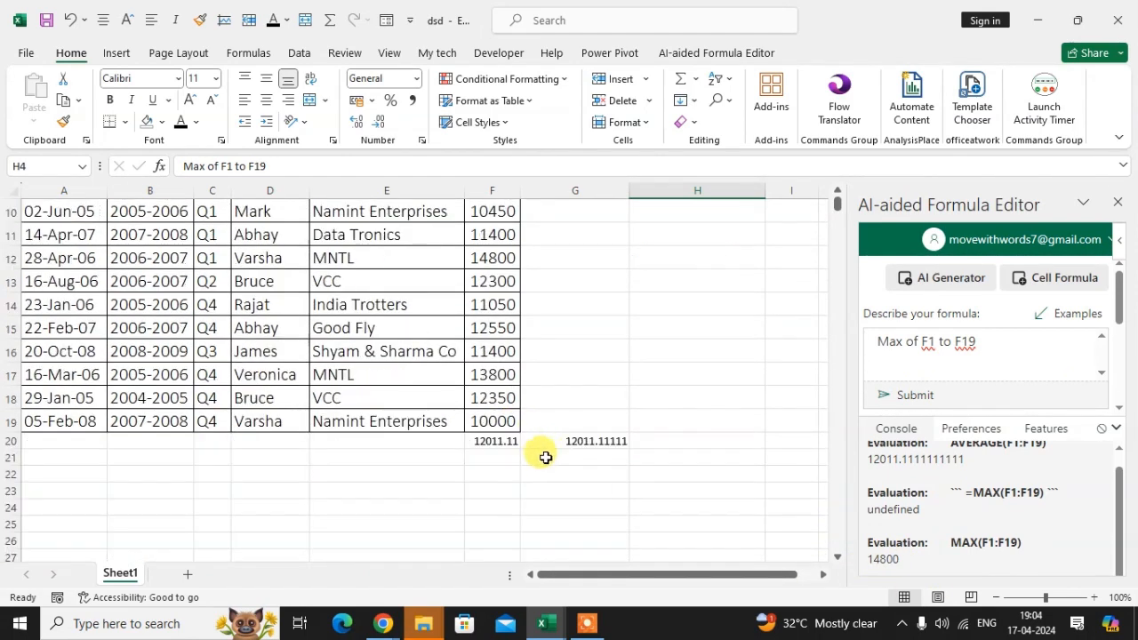
click(485, 371)
text(=)
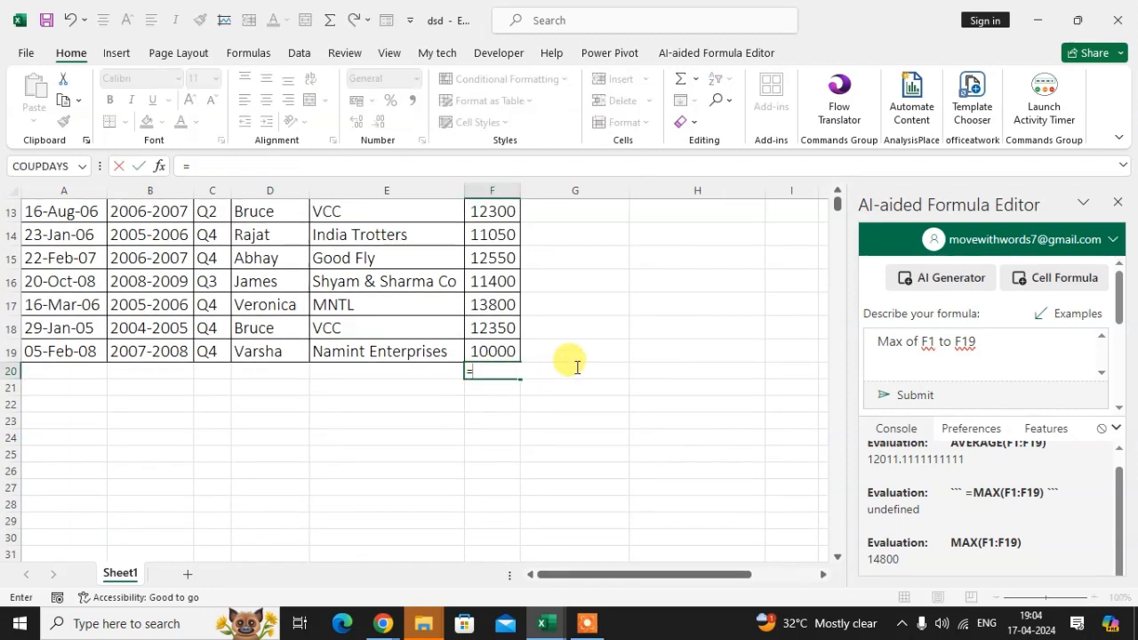
text(max)
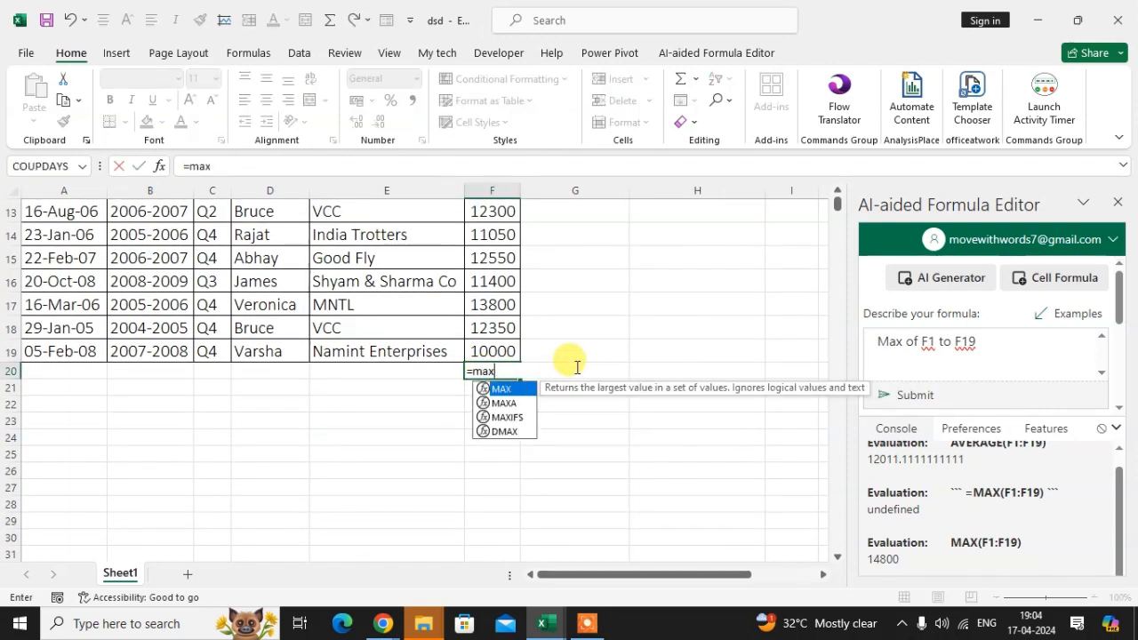
key(Tab)
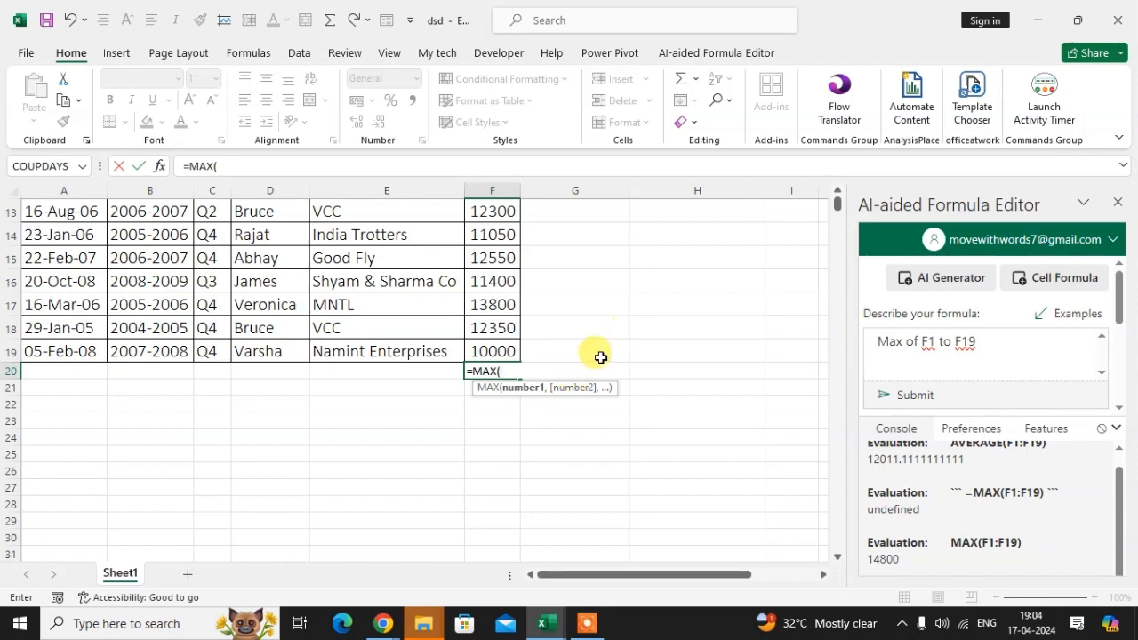
scroll(592, 356, up, 4)
drag(488, 235, 491, 517)
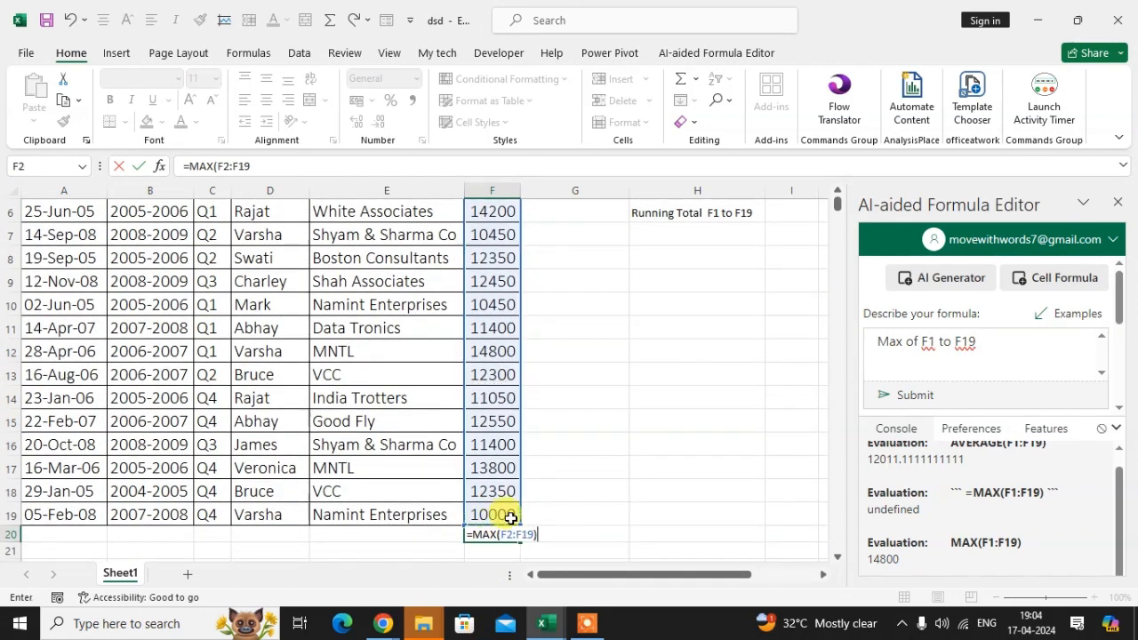
key(Return)
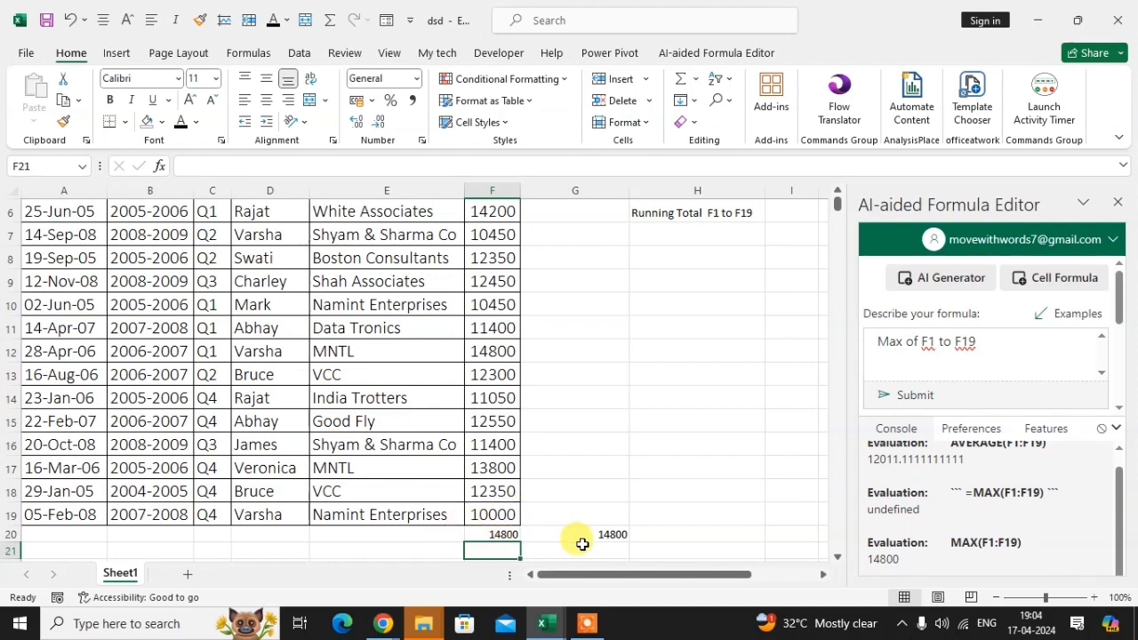
Shorten the text in cell H5 to "Min of F1 to F19".
scroll(882, 590, down, 1)
scroll(551, 447, up, 3)
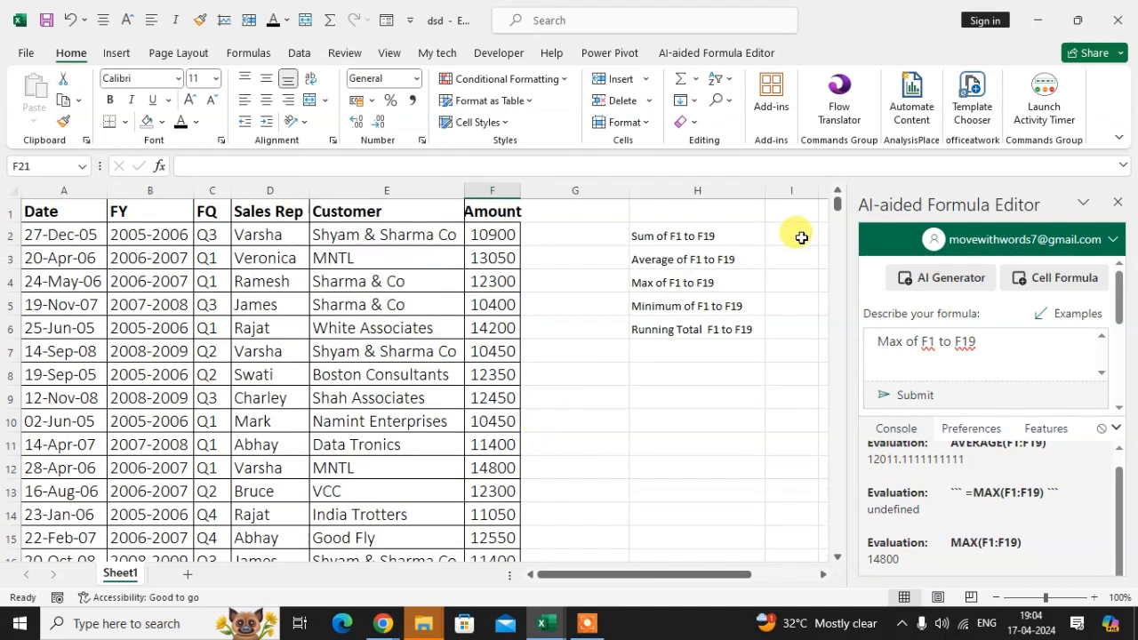
click(666, 311)
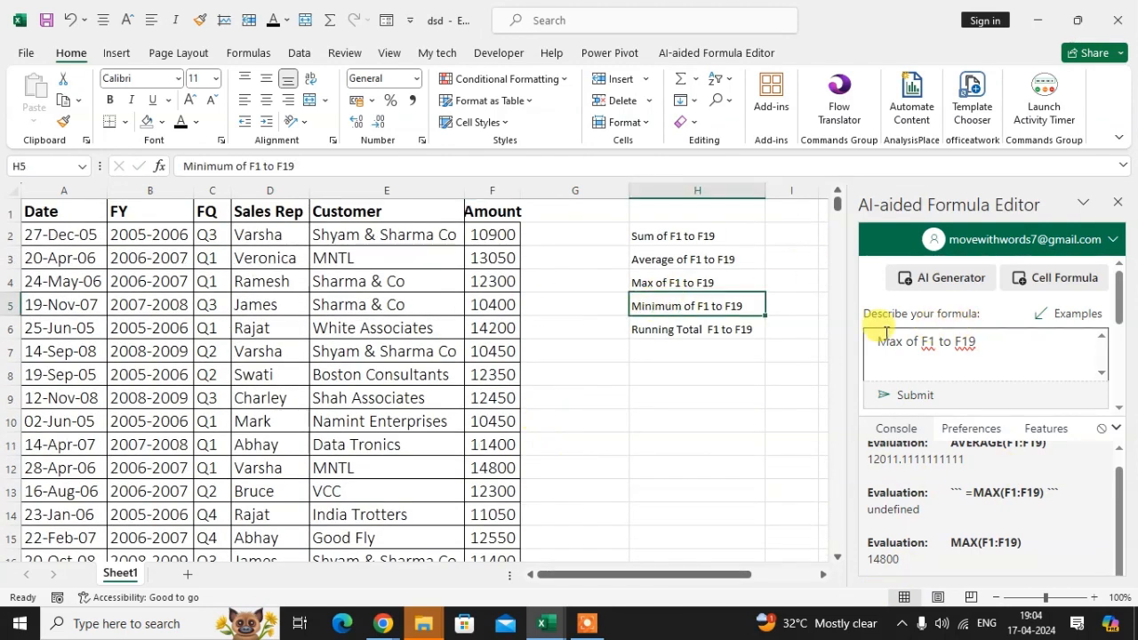
click(236, 171)
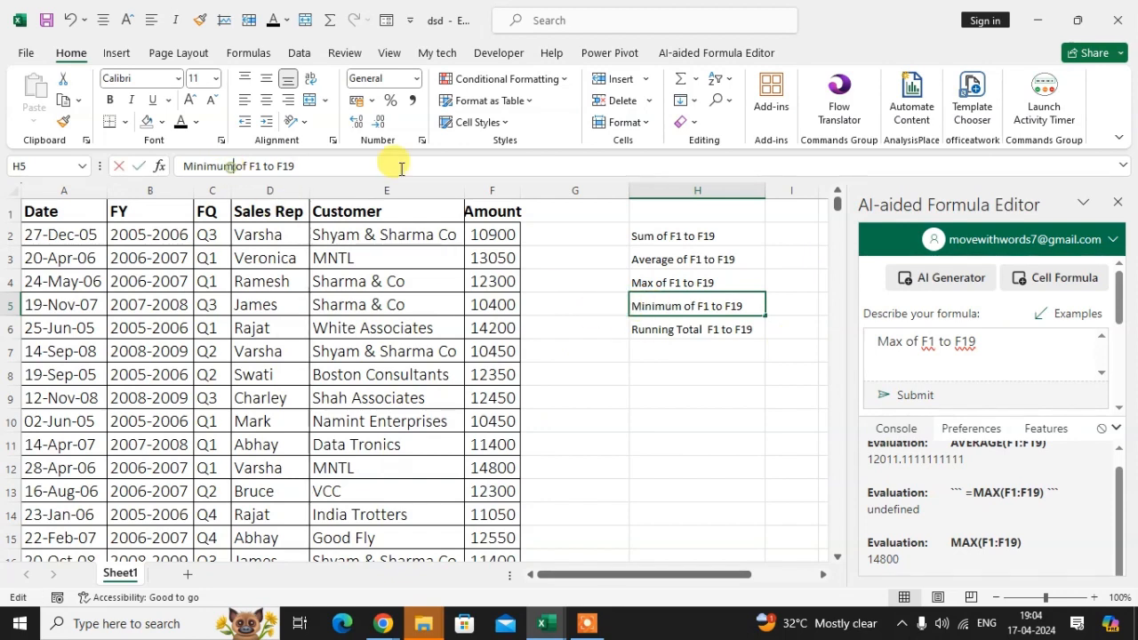
key(BackSpace)
key(BackSpace)
key(BackSpace)
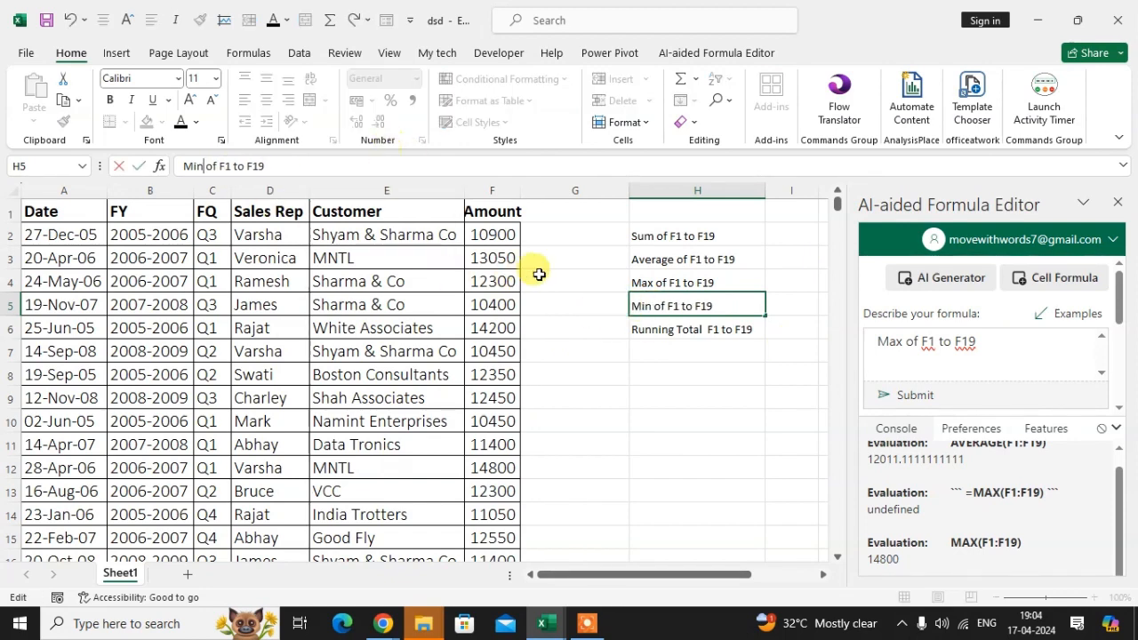
click(584, 351)
Replace the formula description with the text of H5, "Min of F1 to F19", and submit it.
click(686, 305)
key(ctrl+c)
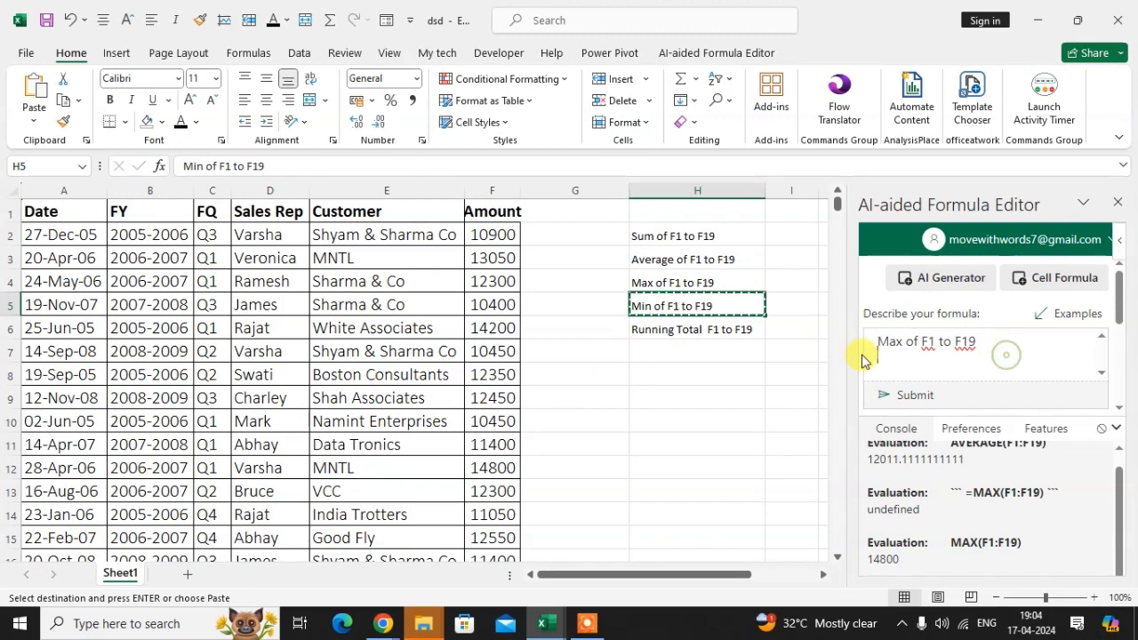
key(ctrl+a)
key(ctrl+v)
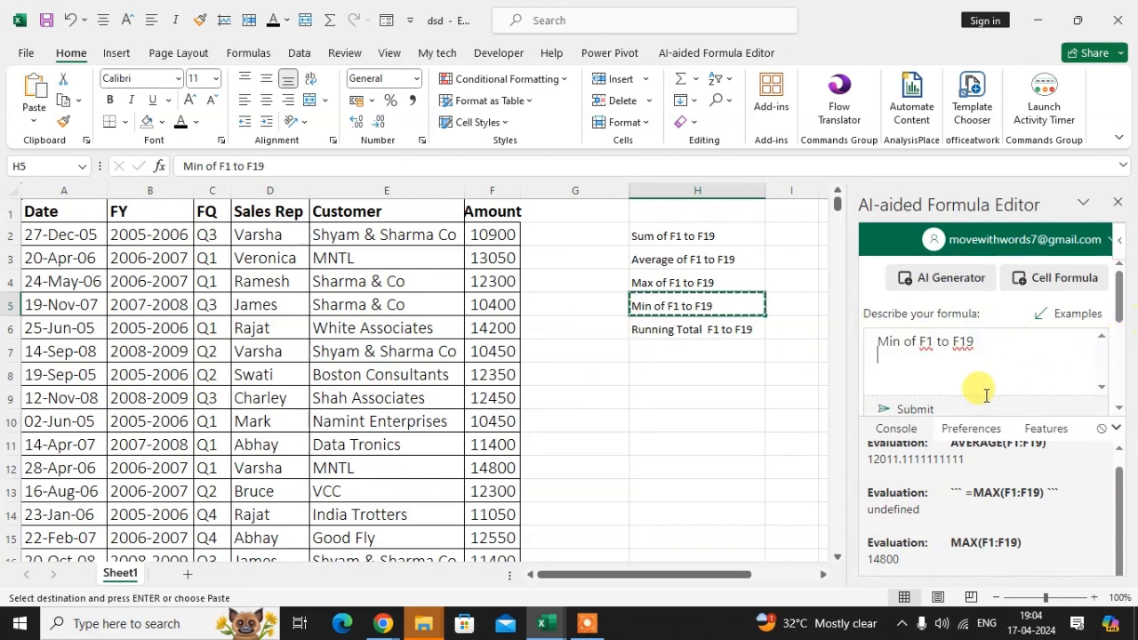
click(903, 409)
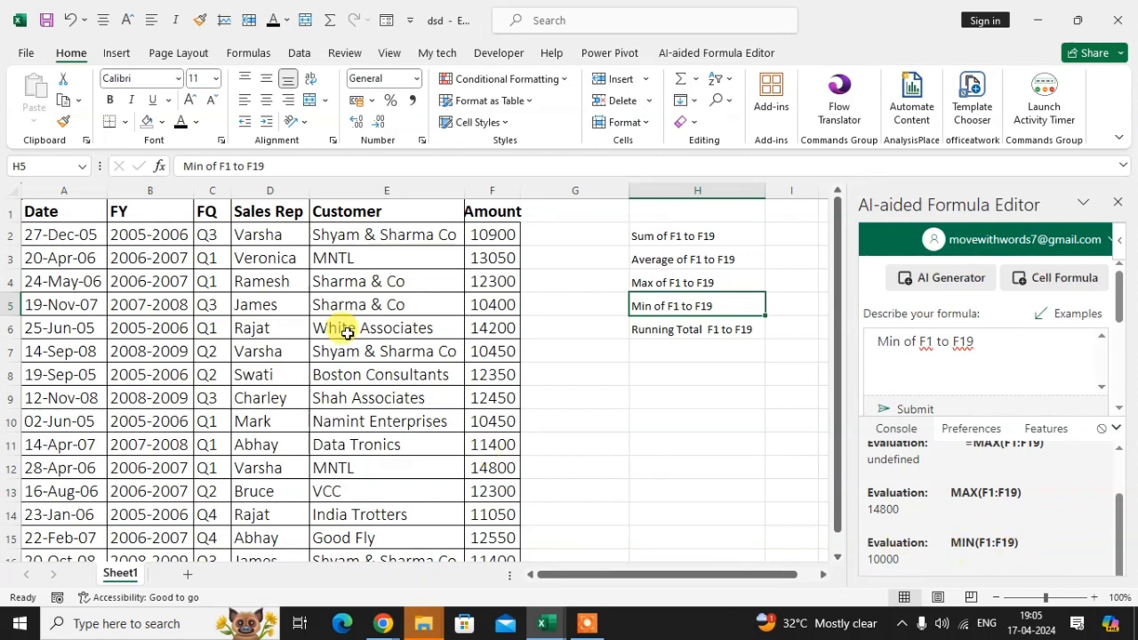
scroll(599, 411, down, 5)
scroll(430, 424, up, 5)
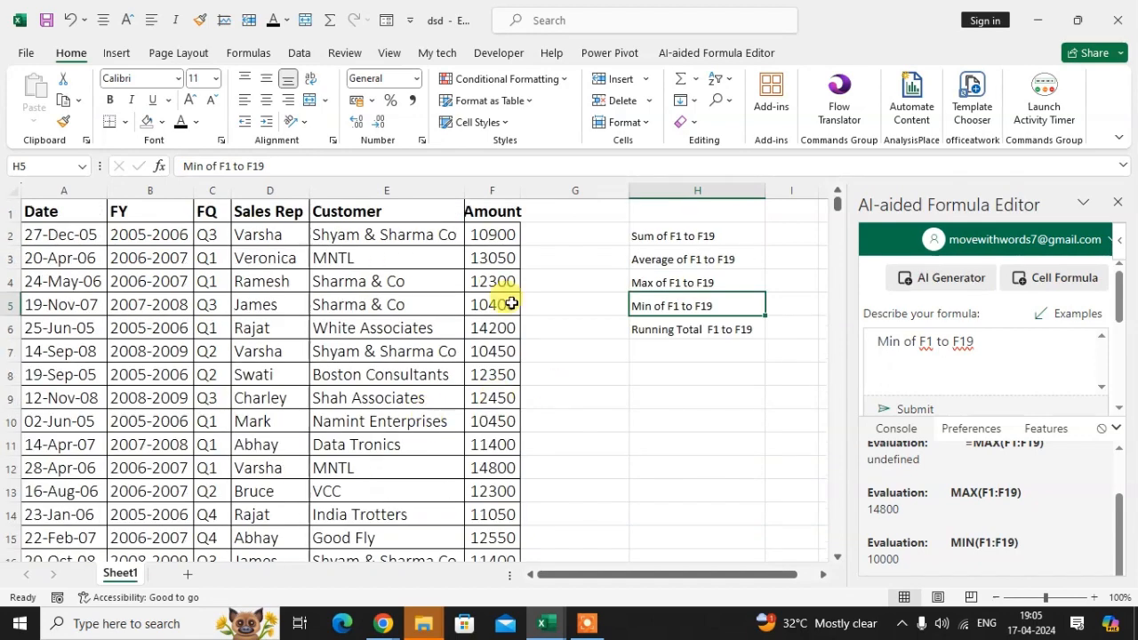